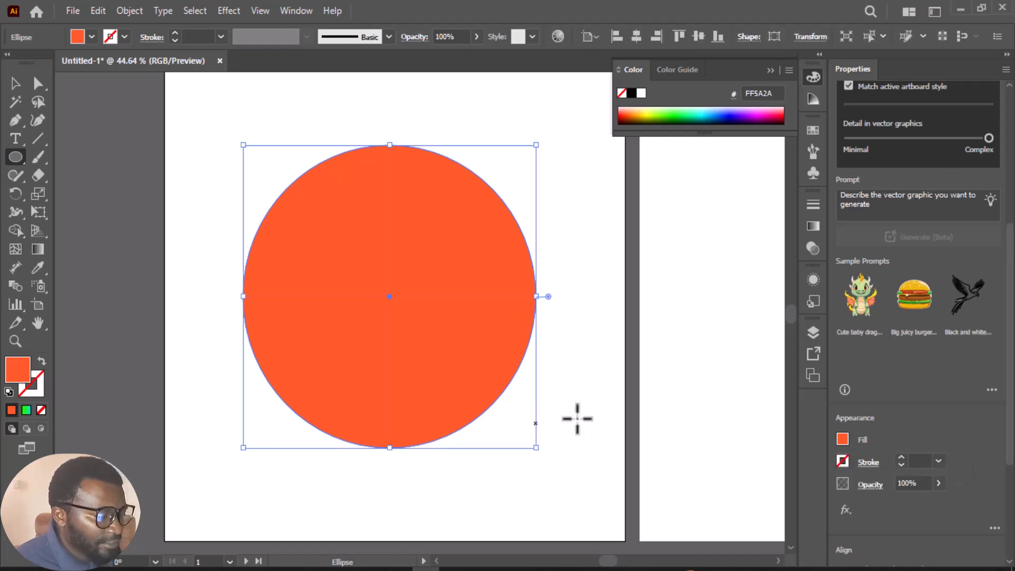
Try several solid fill colors on the circle, ending with dark orange B44200
left_click(844, 439)
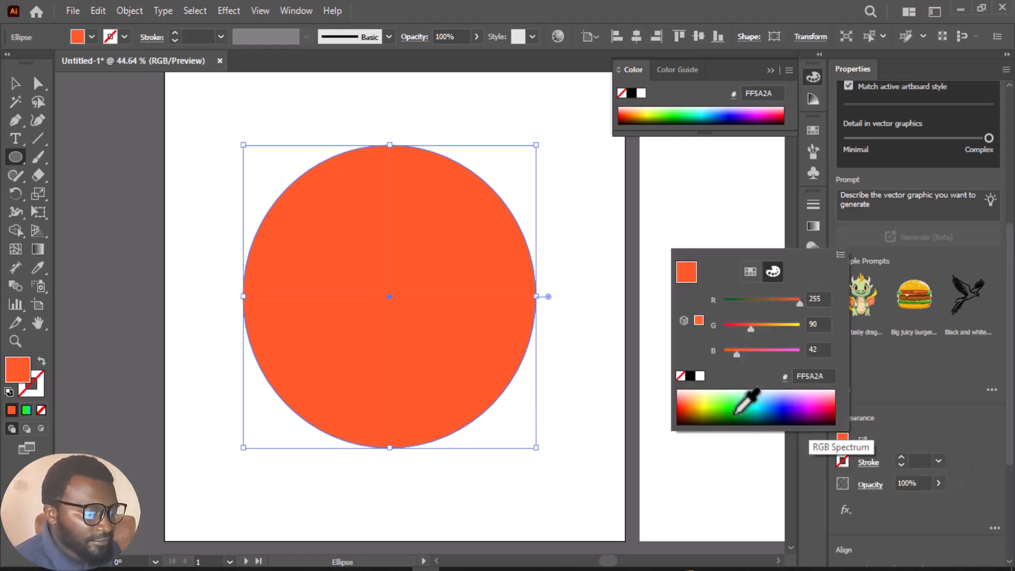
left_click(753, 411)
left_click(792, 410)
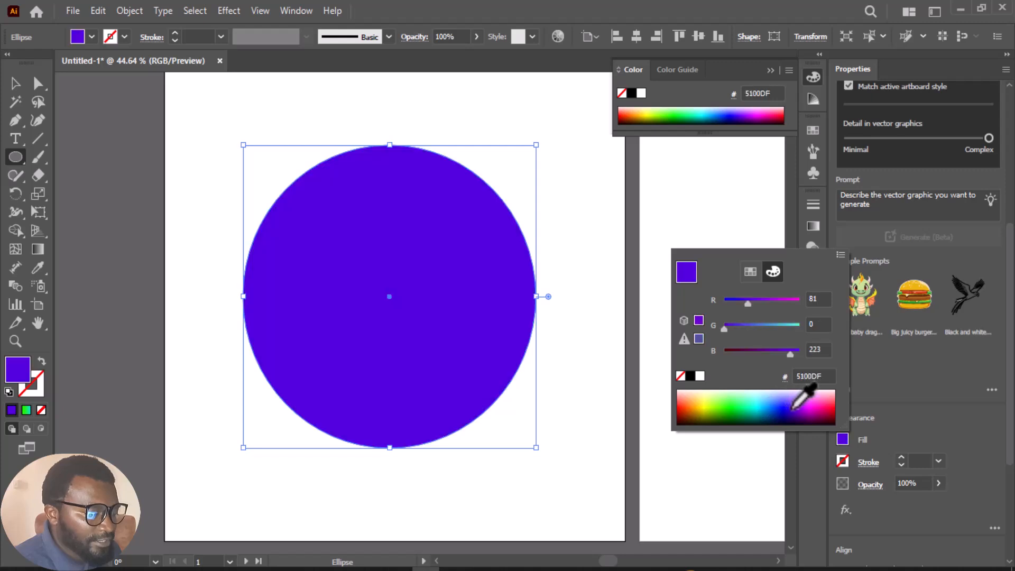
left_click(729, 403)
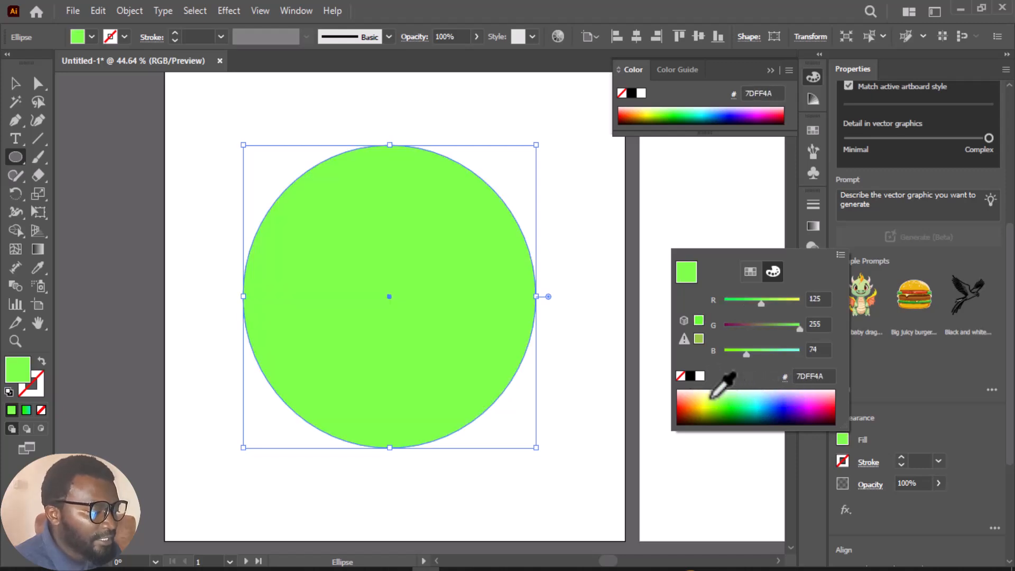
left_click(692, 407)
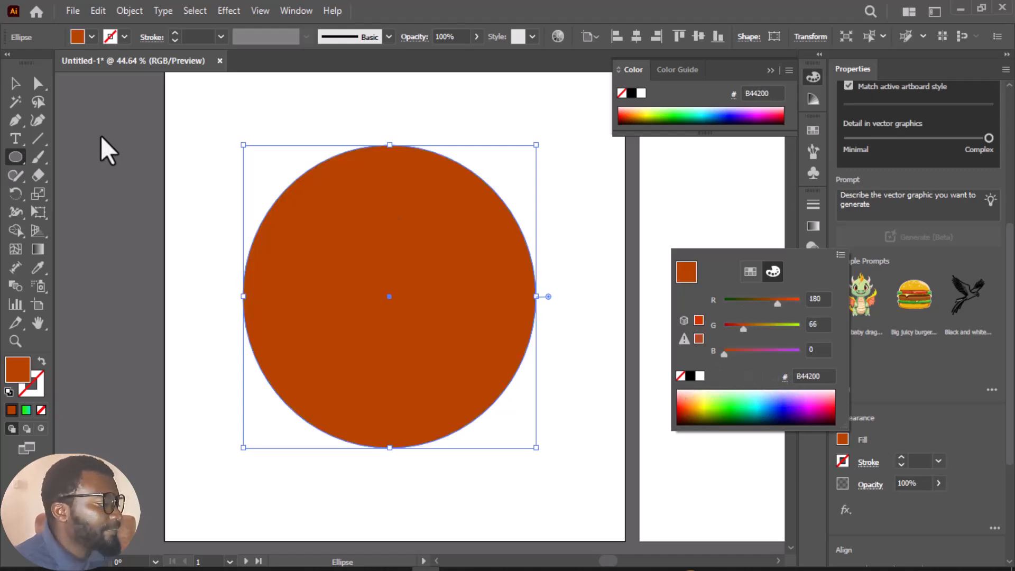
Apply a linear gradient fill to the circle and move its green color stop inward to about 27%
left_click(17, 84)
left_click(38, 249)
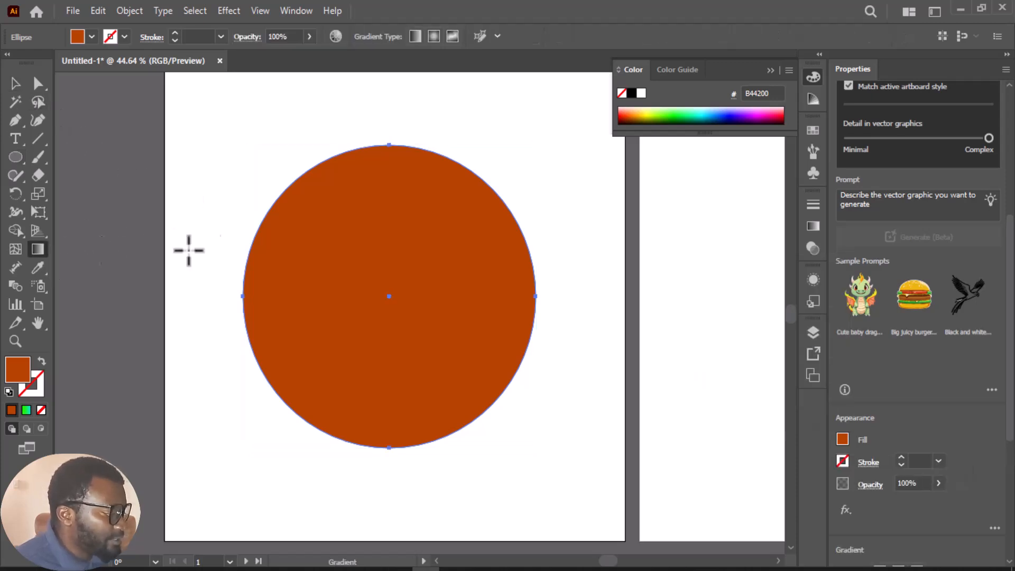
left_click(415, 36)
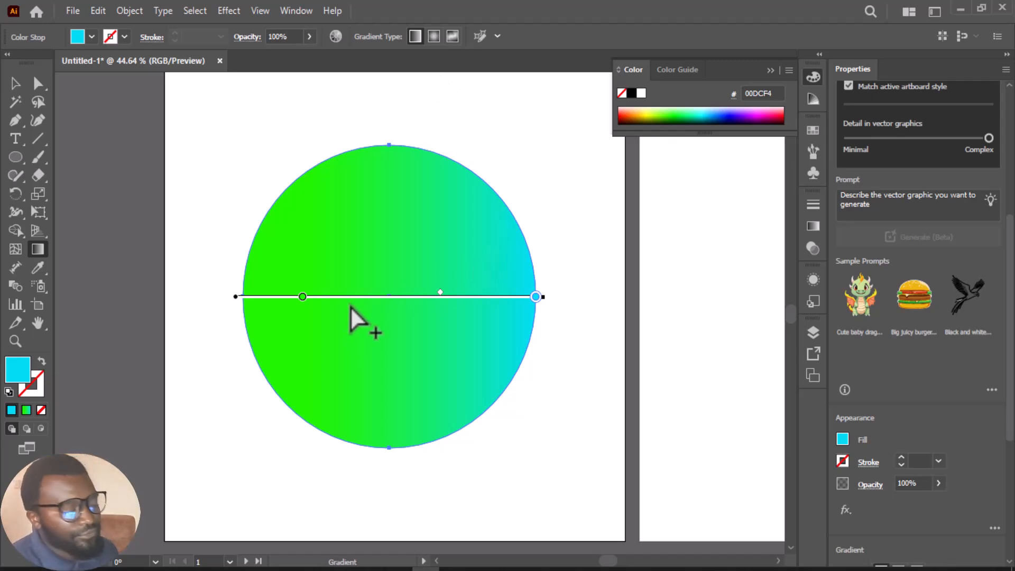
mouse_move(303, 297)
left_mouse_down()
mouse_move(441, 297)
mouse_move(323, 297)
left_mouse_up()
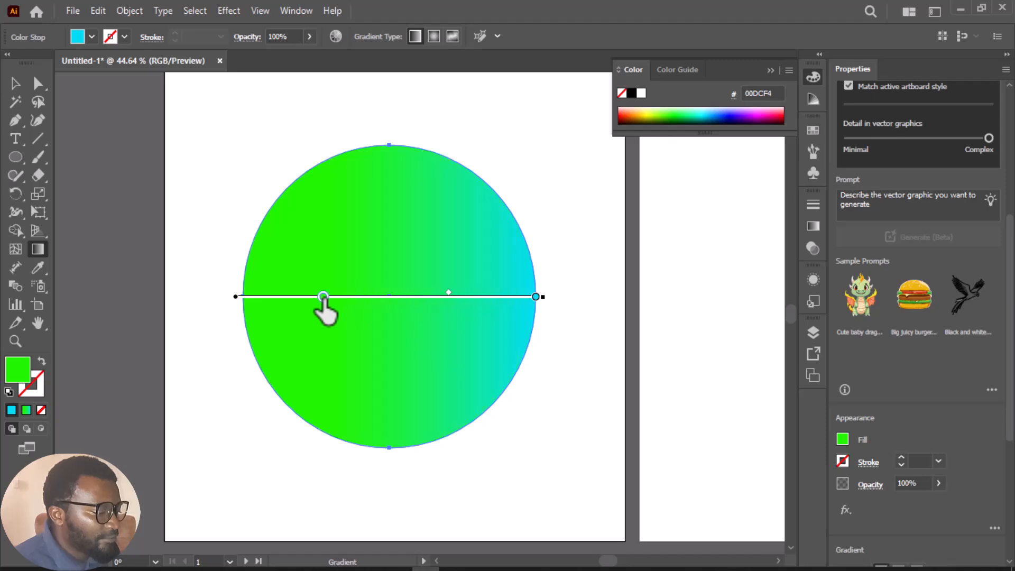
Change the gradient's green color stop to crimson AA002F
double_click(323, 296)
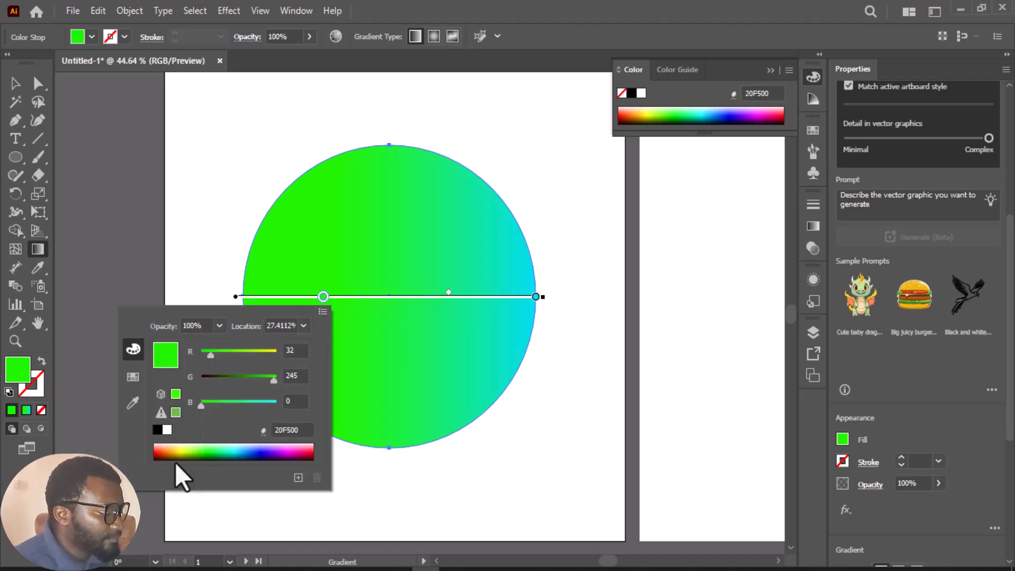
left_click(165, 450)
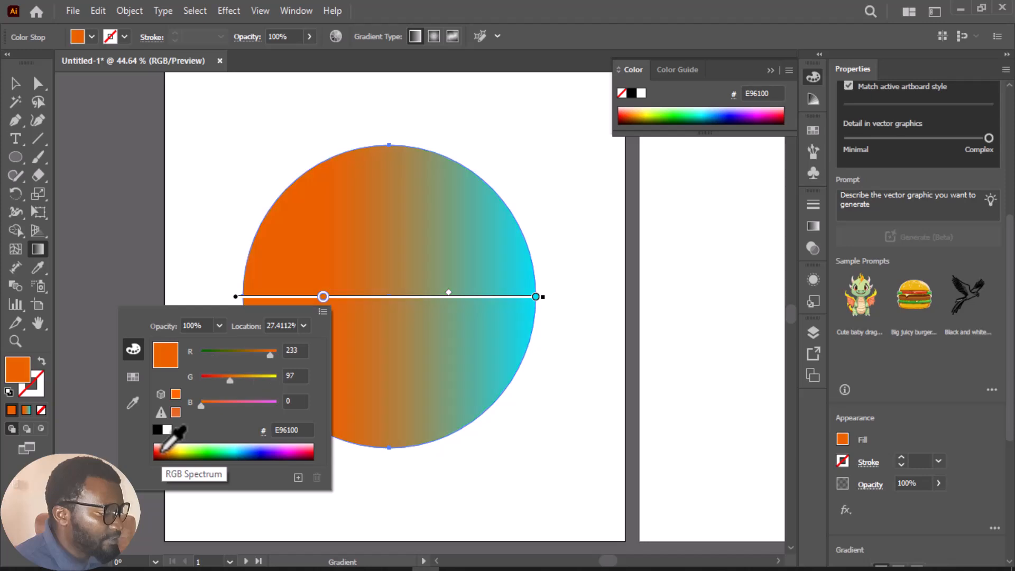
left_click(311, 450)
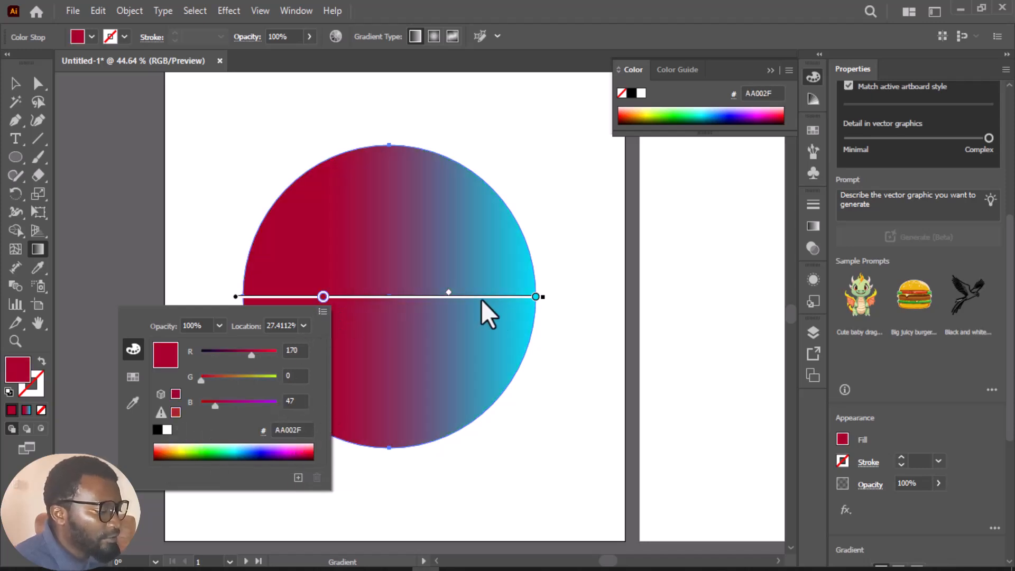
Recolor the gradient's cyan end stop to light green 68FF3F and shift the midpoint slightly toward the crimson stop
double_click(535, 297)
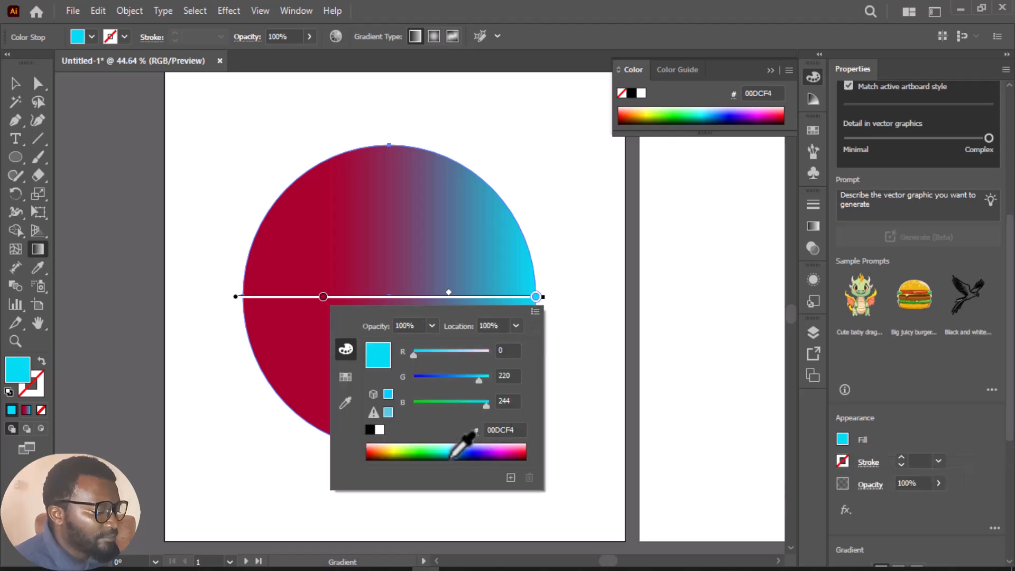
left_click(502, 451)
left_click_drag(503, 450, 480, 453)
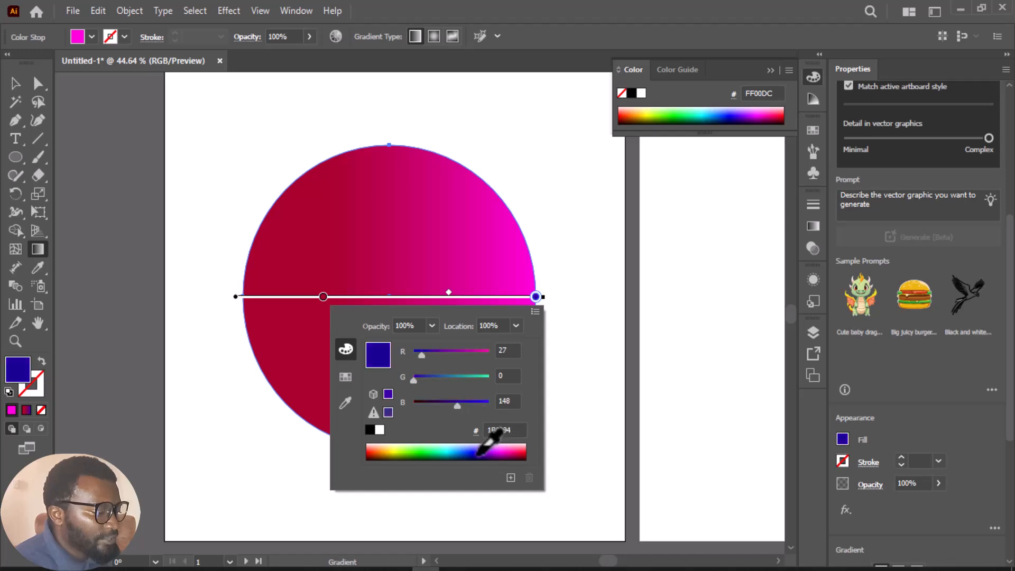
left_click(523, 452)
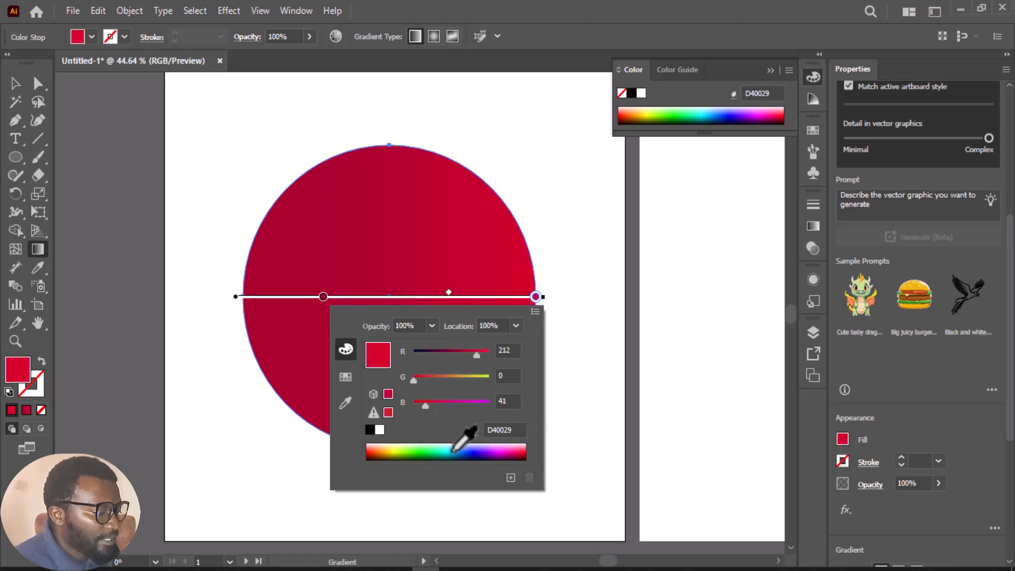
left_click(414, 447)
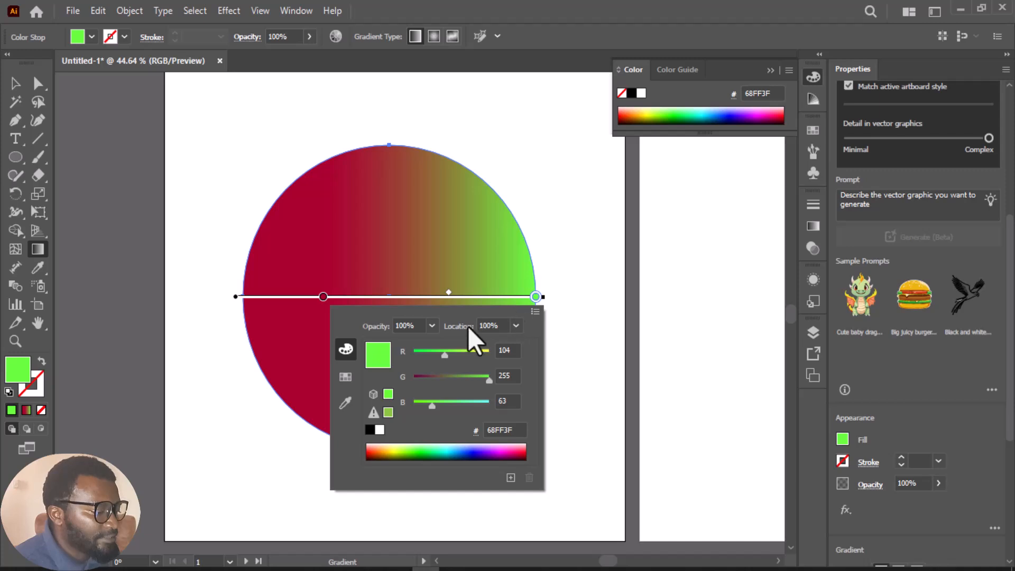
left_click(448, 295)
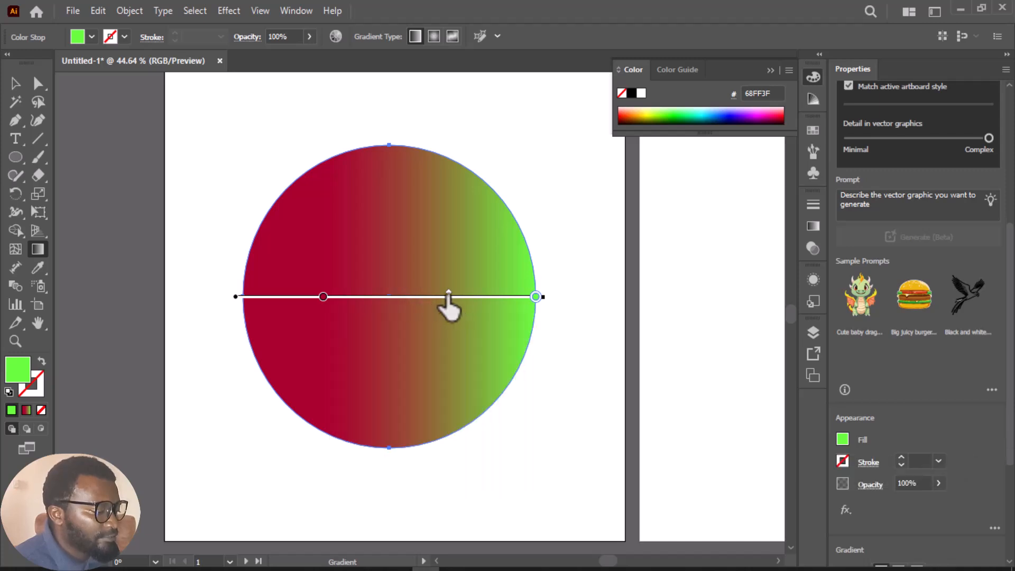
left_click_drag(449, 294, 418, 296)
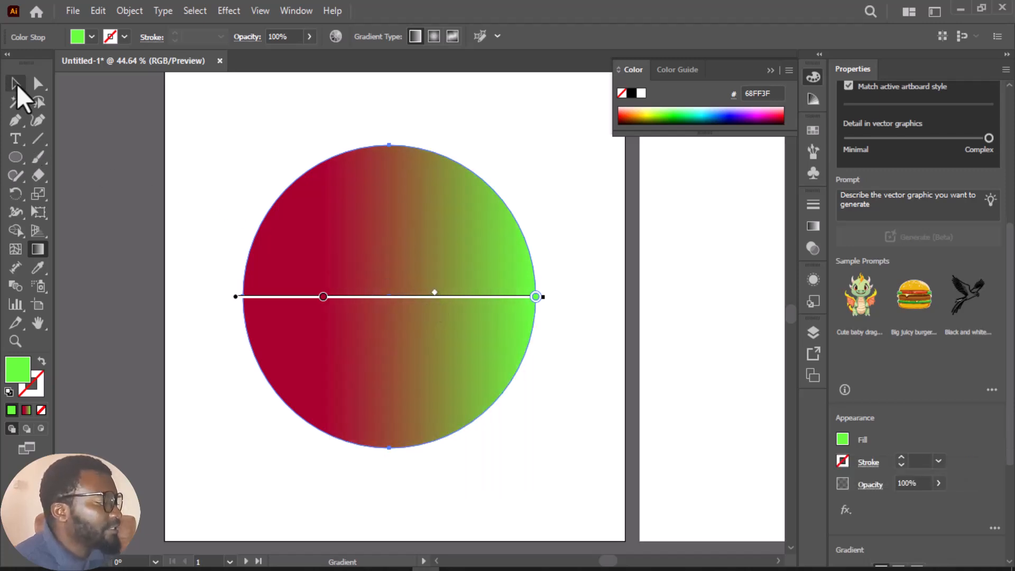
Move the gradient circle to the artboard's upper-left area and scale it down to about 60%
left_click(16, 85)
left_click_drag(327, 236, 265, 170)
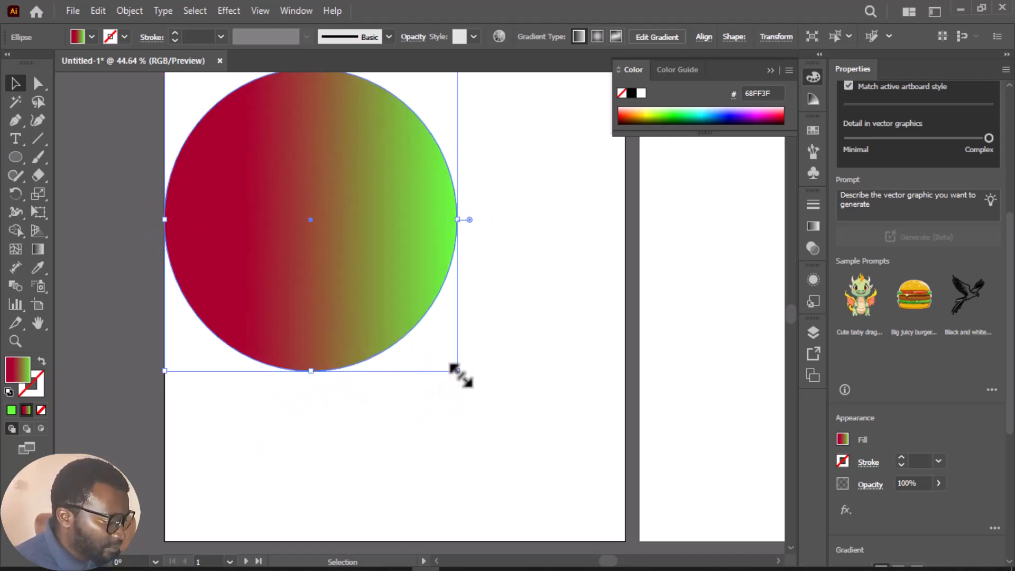
left_click_drag(456, 373, 342, 252)
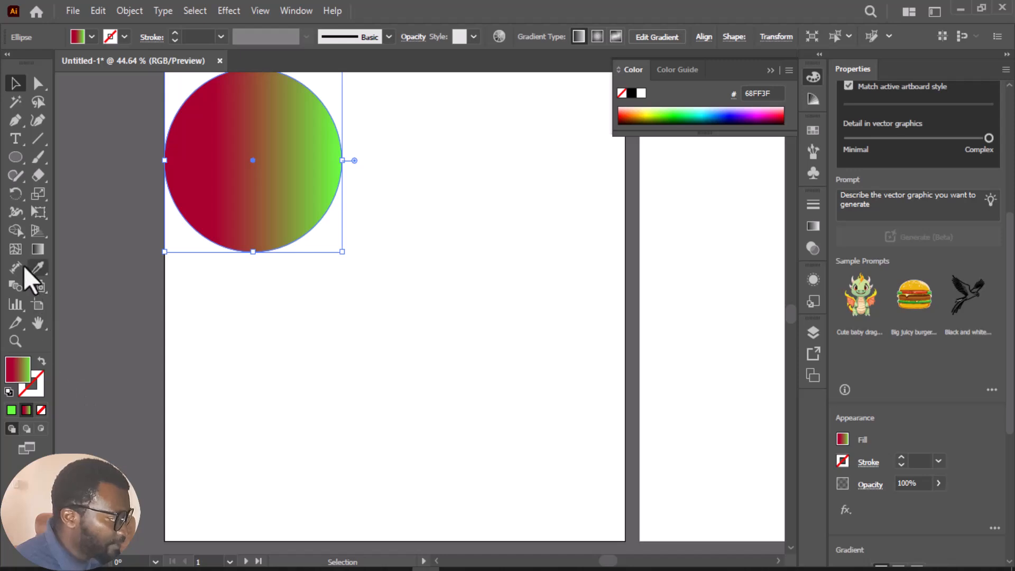
Draw a second, larger circle overlapping the artboard's right edge and give it a solid blue 1A00BF fill
key("l")
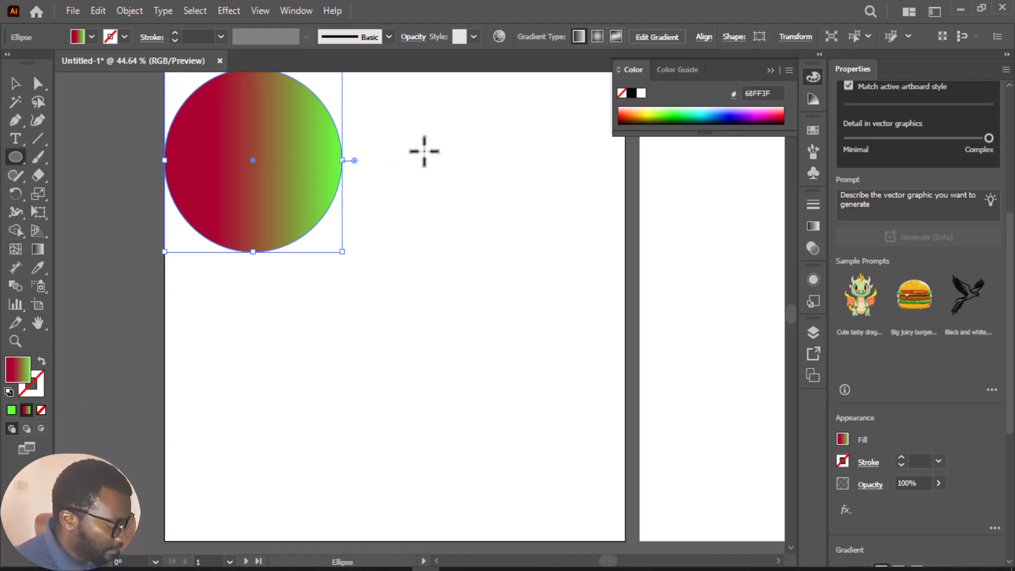
left_click_drag(401, 206, 693, 508)
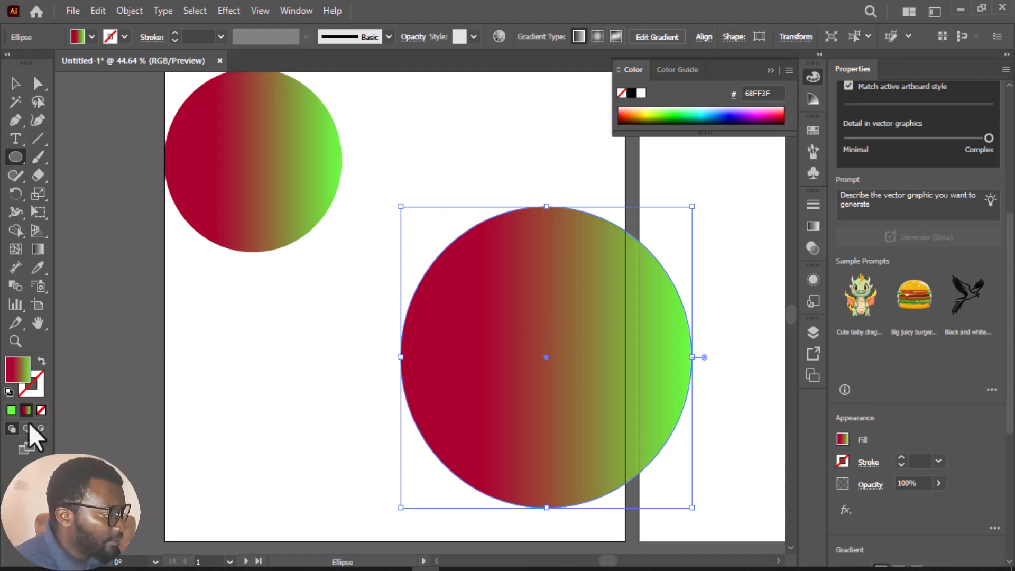
left_click(10, 410)
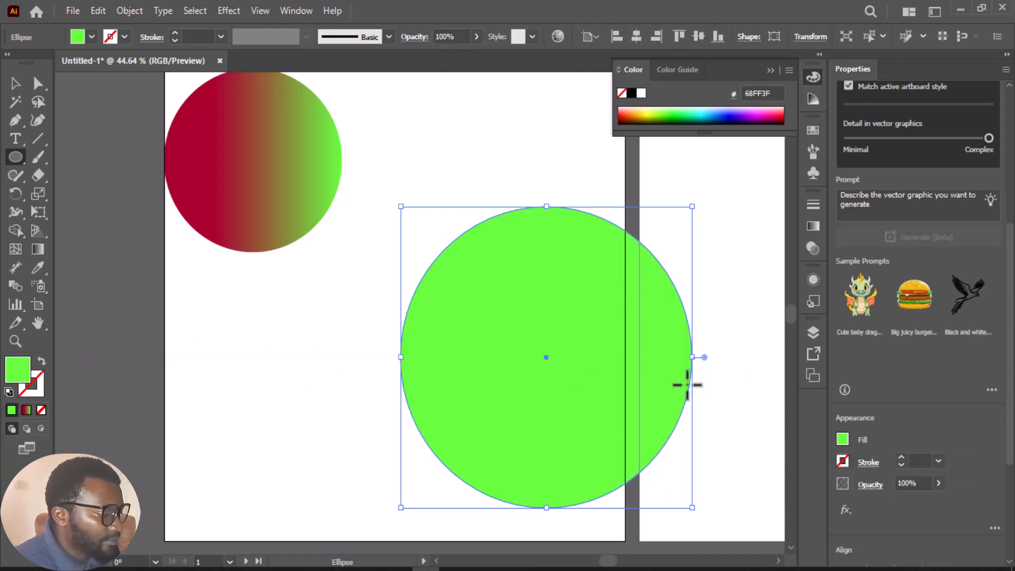
left_click(846, 439)
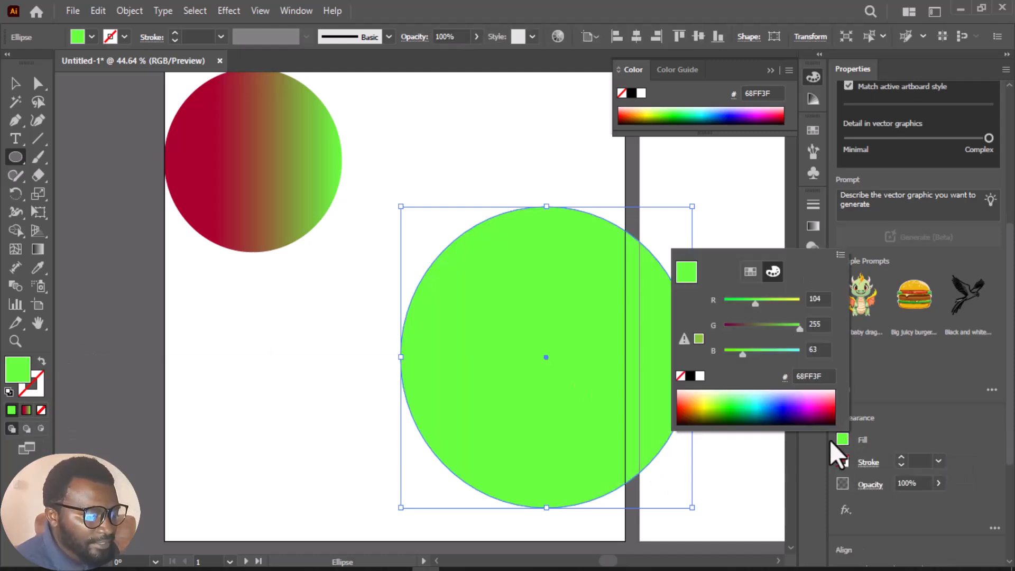
left_click(788, 410)
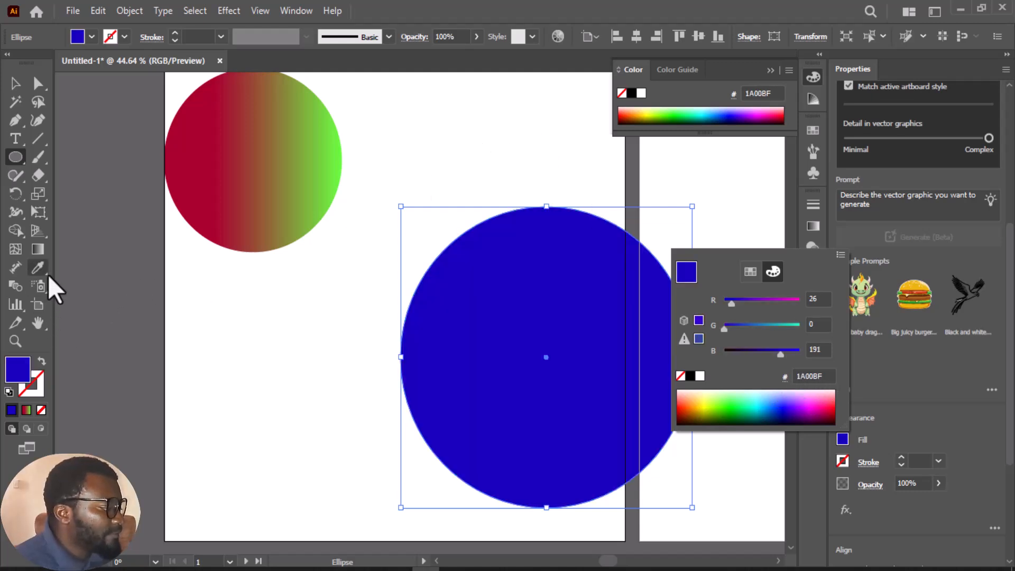
Apply a freeform gradient in Lines mode to the second circle and add a dark blue 04007F stop near its top
left_click(37, 250)
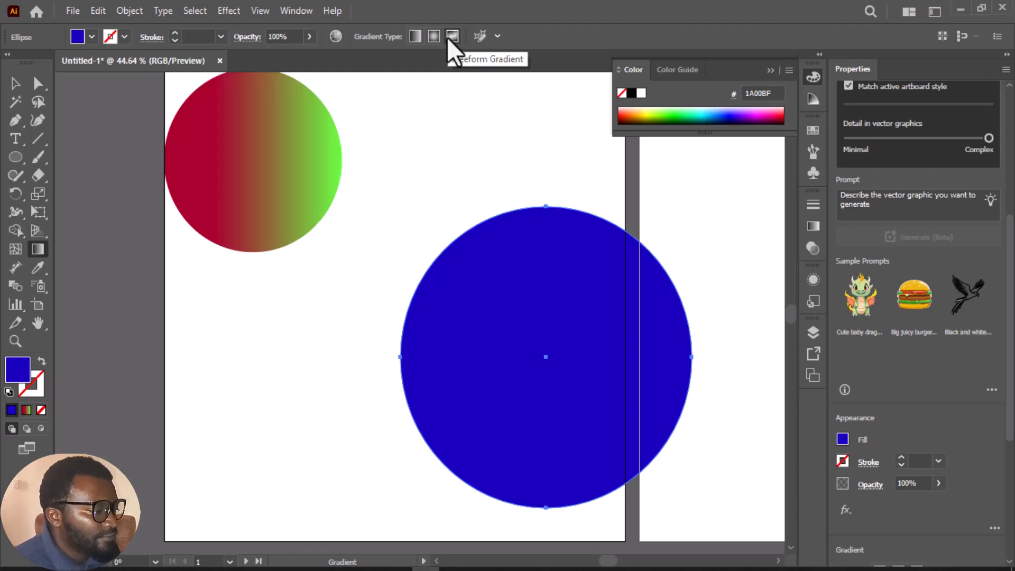
left_click(562, 236)
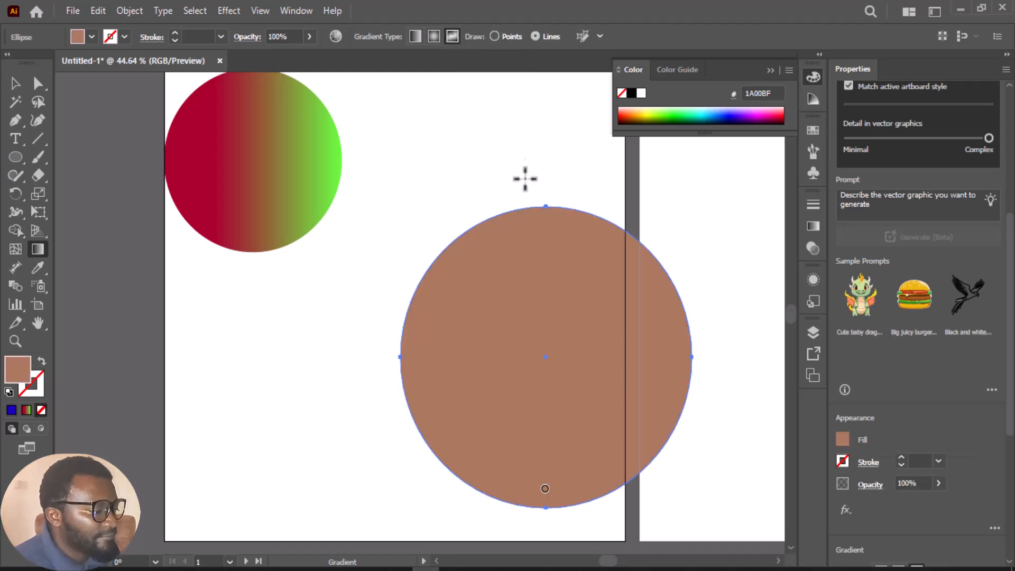
left_click(538, 250)
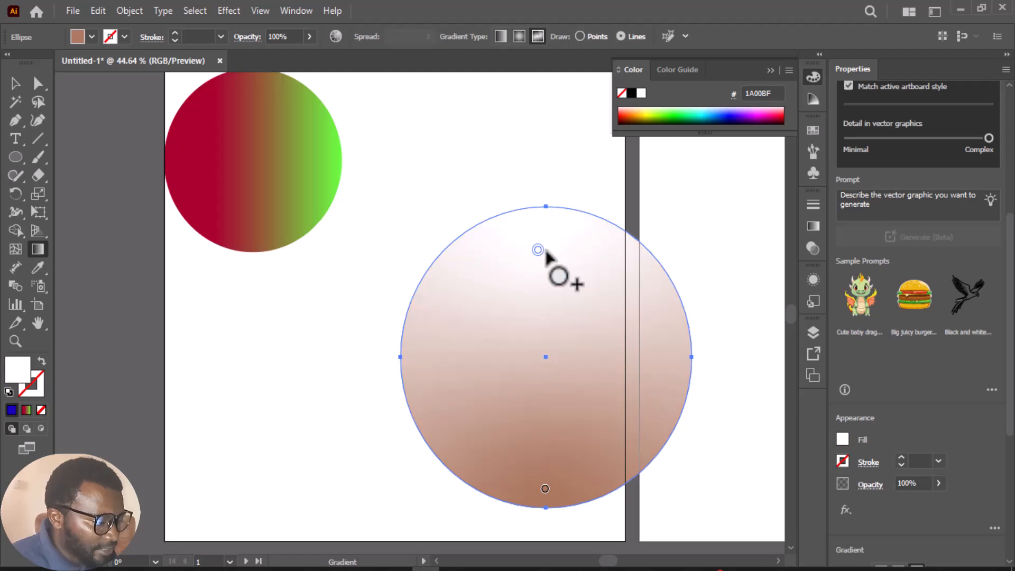
left_click(732, 120)
Extend the gradient line with a near-black 000715 stop on the circle's right side and a blue 0100AA stop below its center
left_click(638, 320)
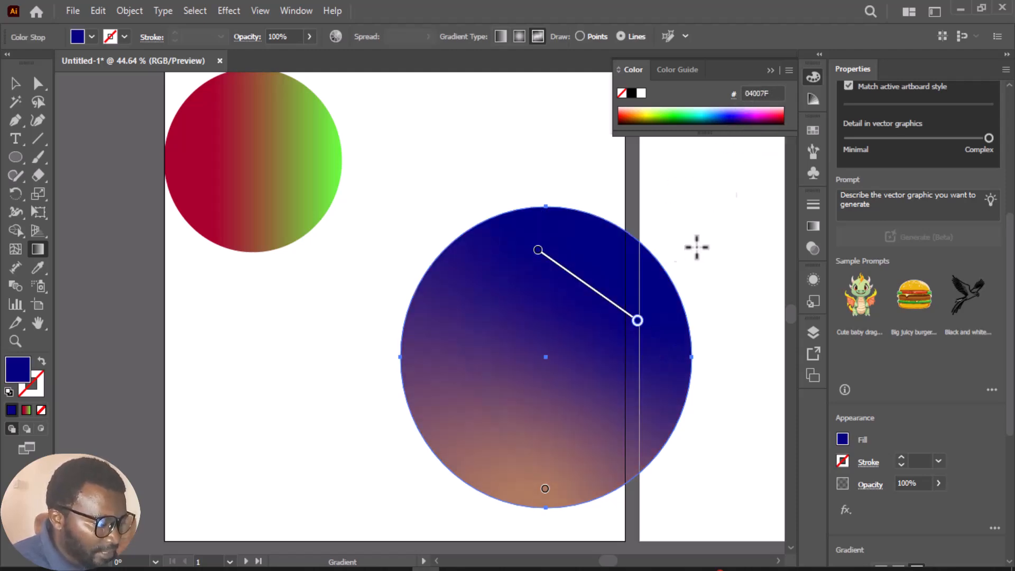
left_click(723, 122)
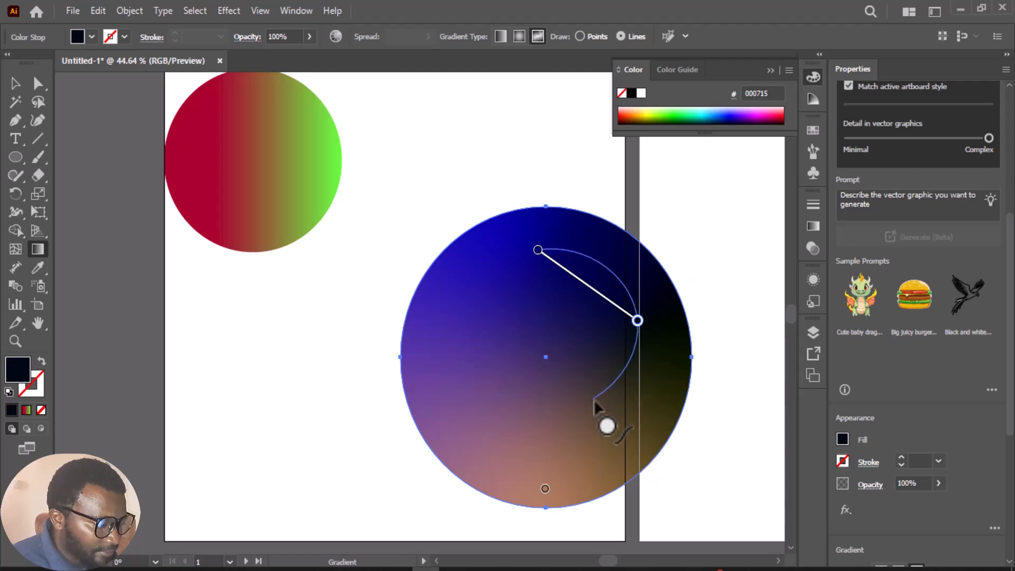
left_click(575, 416)
left_click(732, 117)
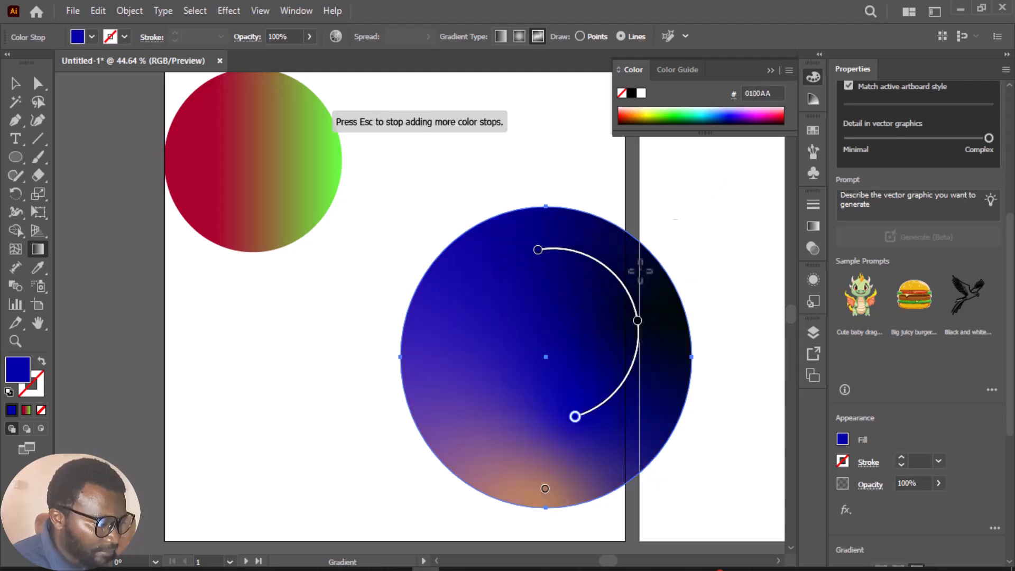
Continue the gradient line up the circle's left side with two bright blue 0056FF stops
left_click(465, 390)
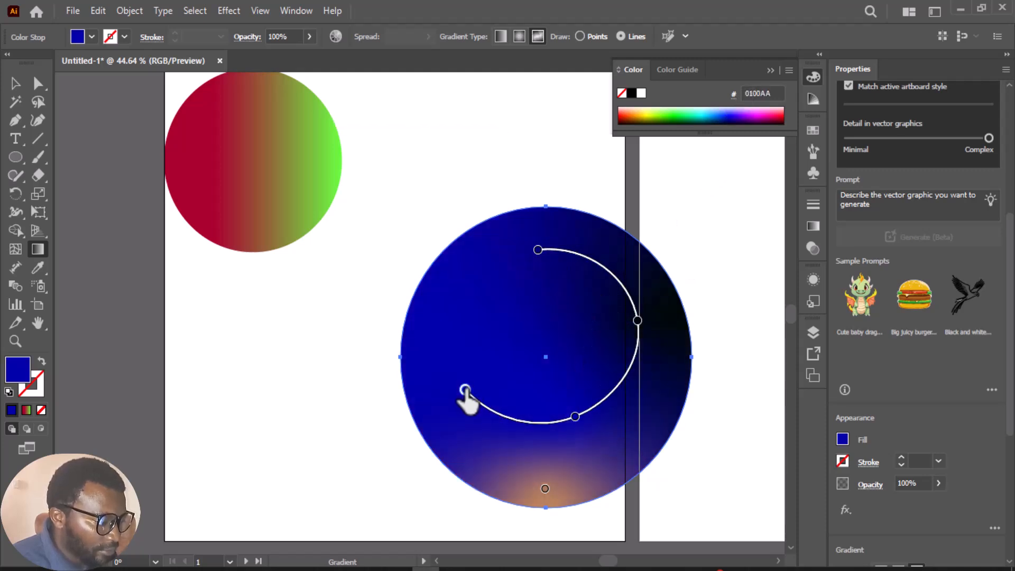
left_click(735, 117)
left_click(733, 117)
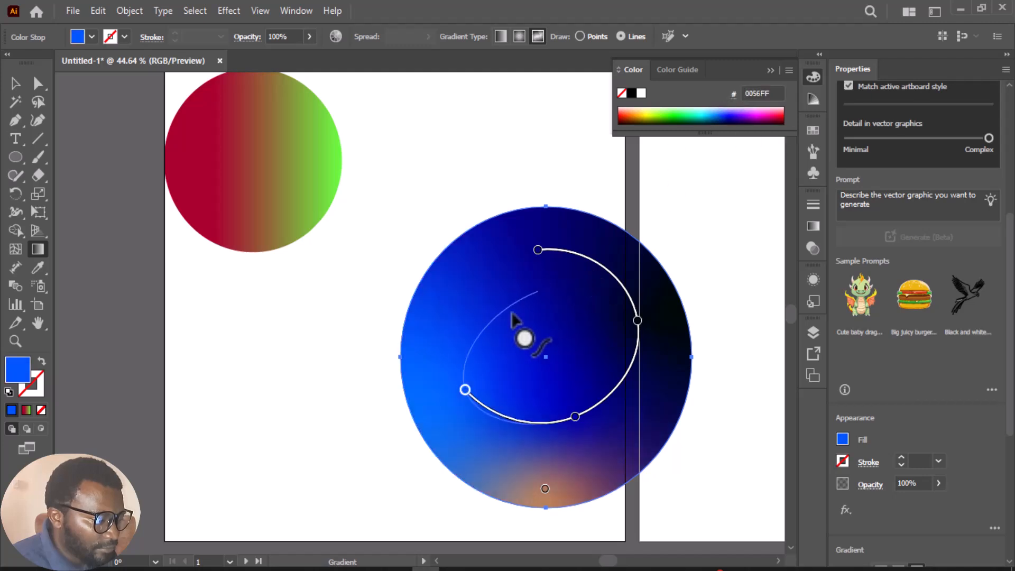
left_click(490, 290)
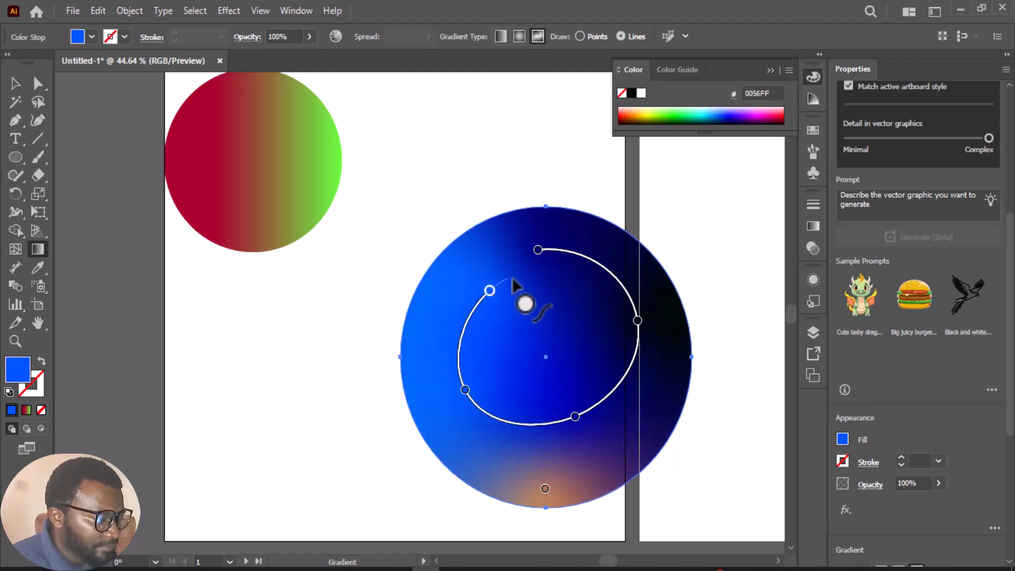
Spiral the gradient line inward with four more stops, coloring the third dark blue 001A7F and the last teal 00948A
left_click(544, 278)
left_click(581, 350)
left_click(532, 372)
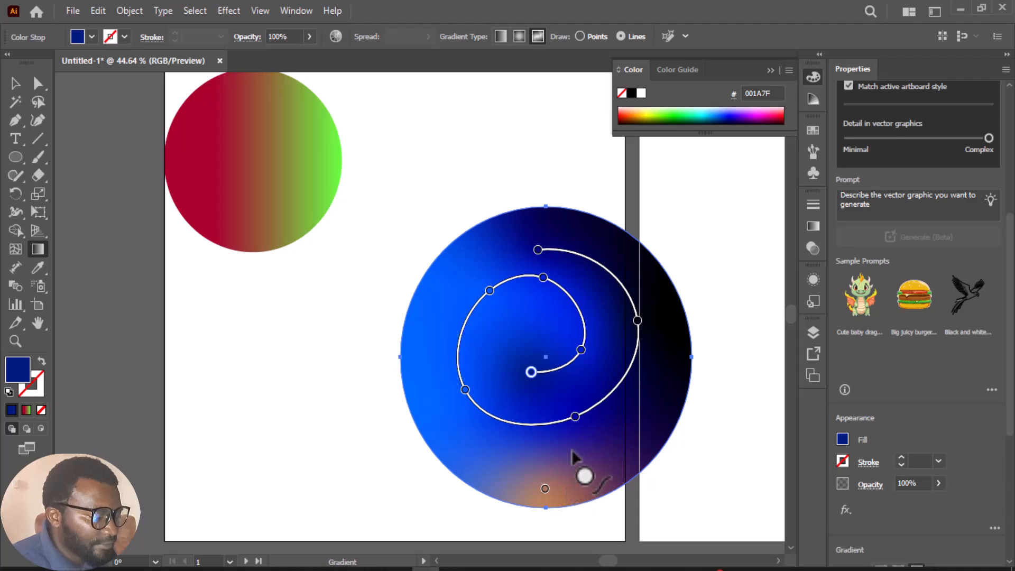
left_click(519, 321)
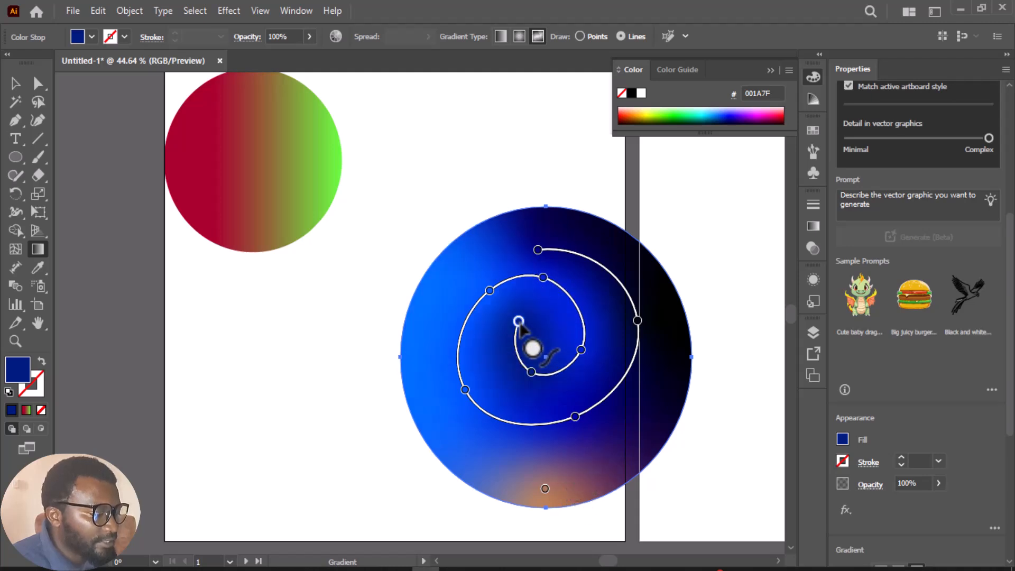
left_click(703, 116)
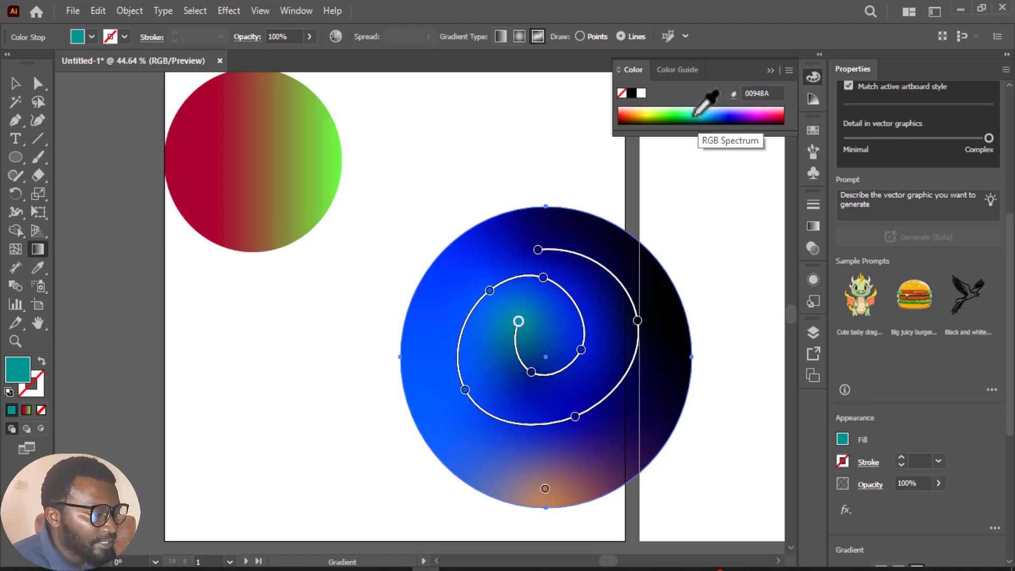
End the spiral gradient line with a cyan 15FFE8 stop near the center, and move the circle up beside the red-green circle
left_click(548, 321)
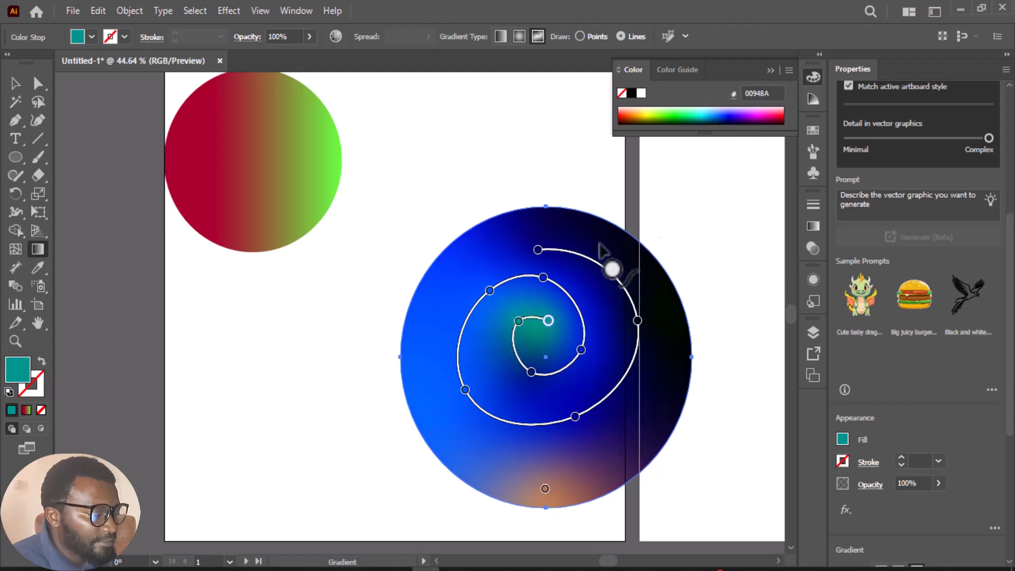
left_click(695, 111)
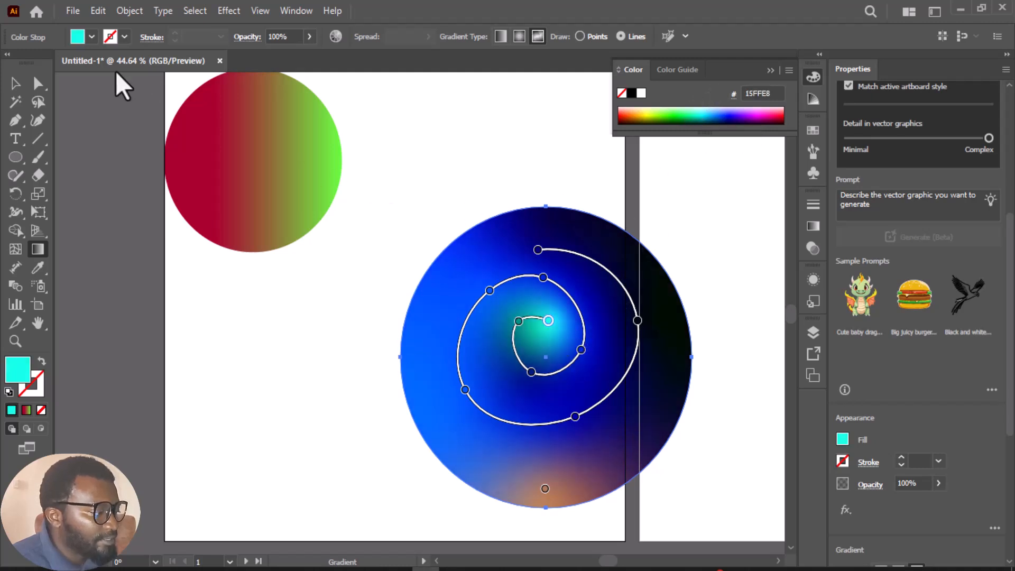
left_click(15, 83)
mouse_move(503, 254)
left_mouse_down()
mouse_move(386, 305)
mouse_move(390, 313)
mouse_move(476, 268)
mouse_move(515, 180)
mouse_move(513, 146)
mouse_move(513, 180)
left_mouse_up()
left_click(329, 163)
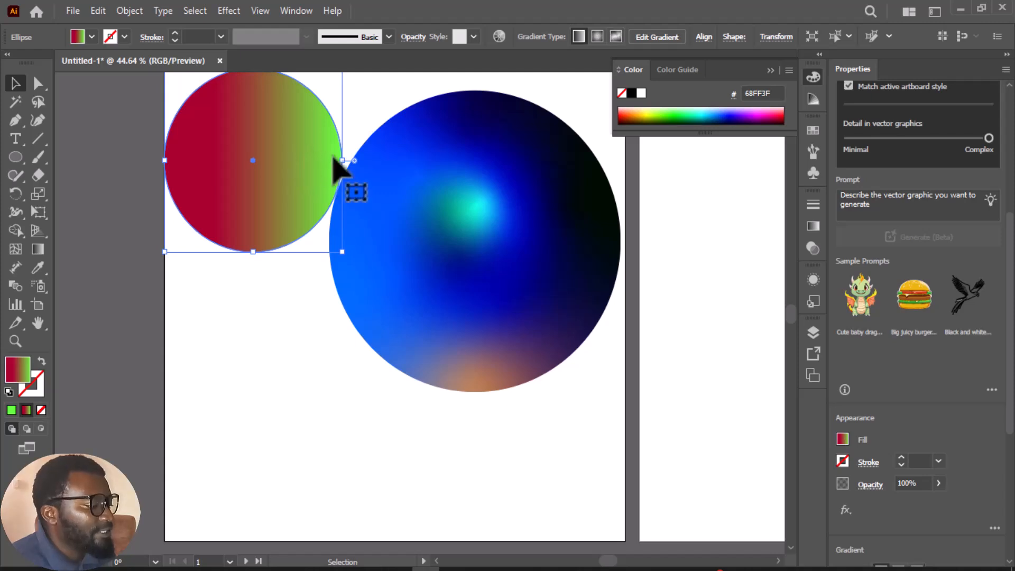
left_click_drag(465, 208, 508, 107)
Draw a new circle on the empty artboard to the right and fill it with yellow F5FF15
scroll(431, 318, "down", 3)
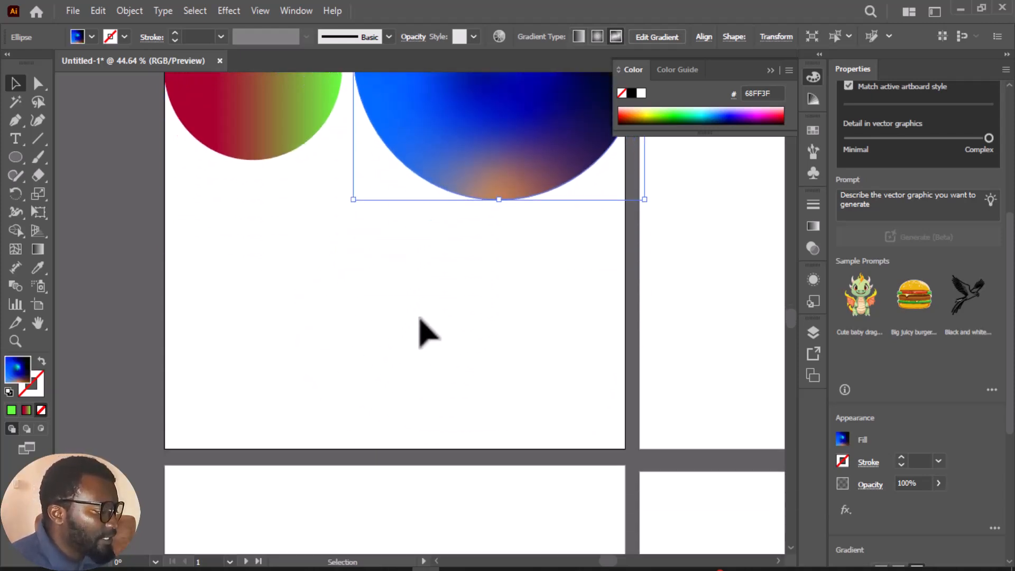
left_click_drag(17, 158, 68, 195)
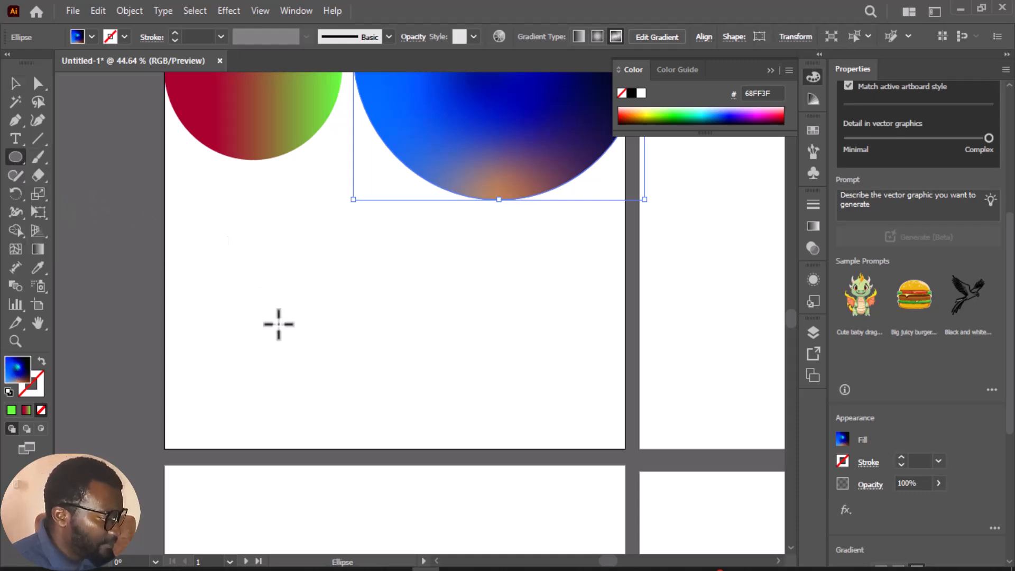
scroll(278, 324, "up", 3)
left_click_drag(605, 566, 613, 565)
scroll(535, 430, "up", 2)
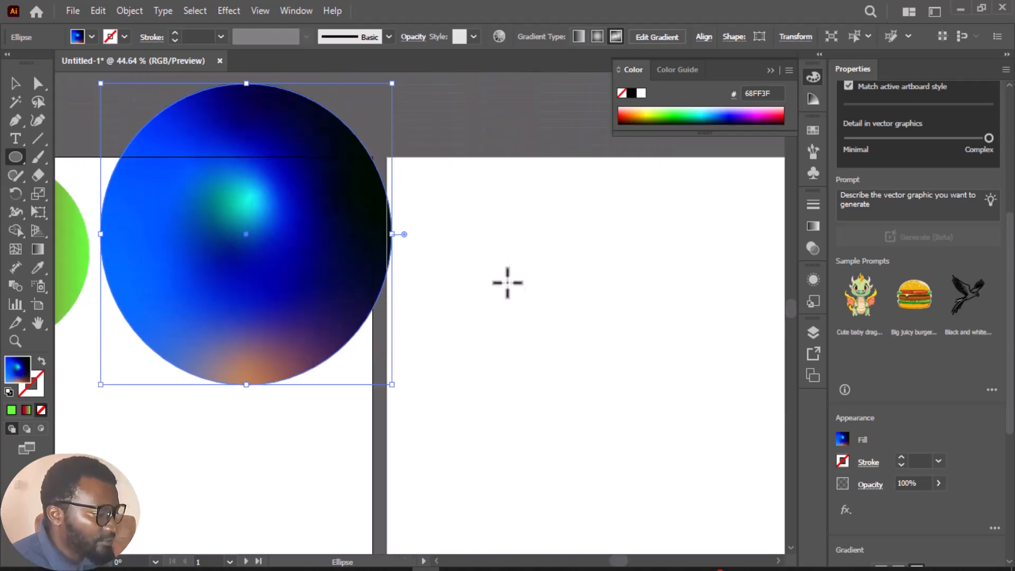
left_click_drag(513, 246, 745, 479)
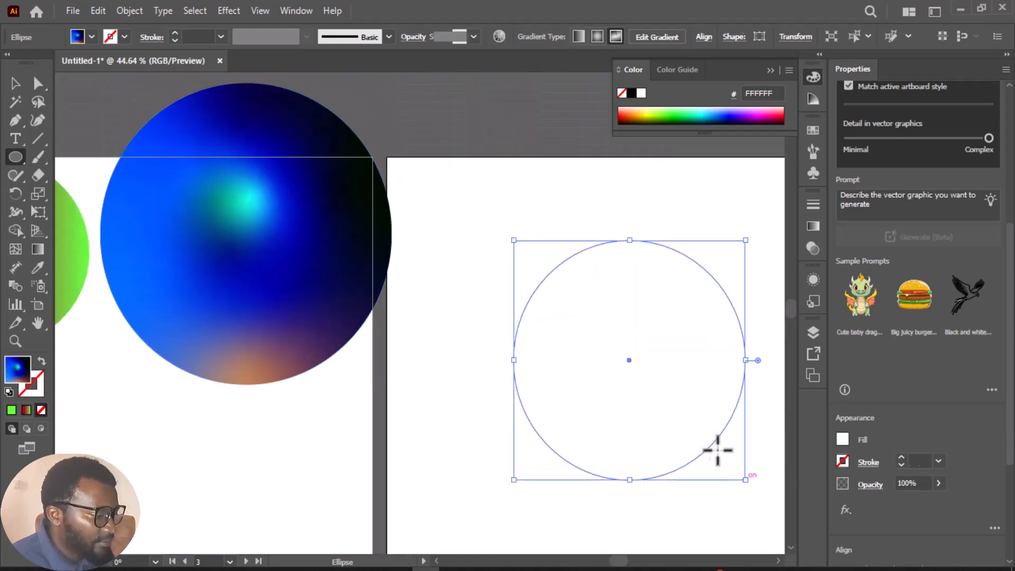
left_click(843, 440)
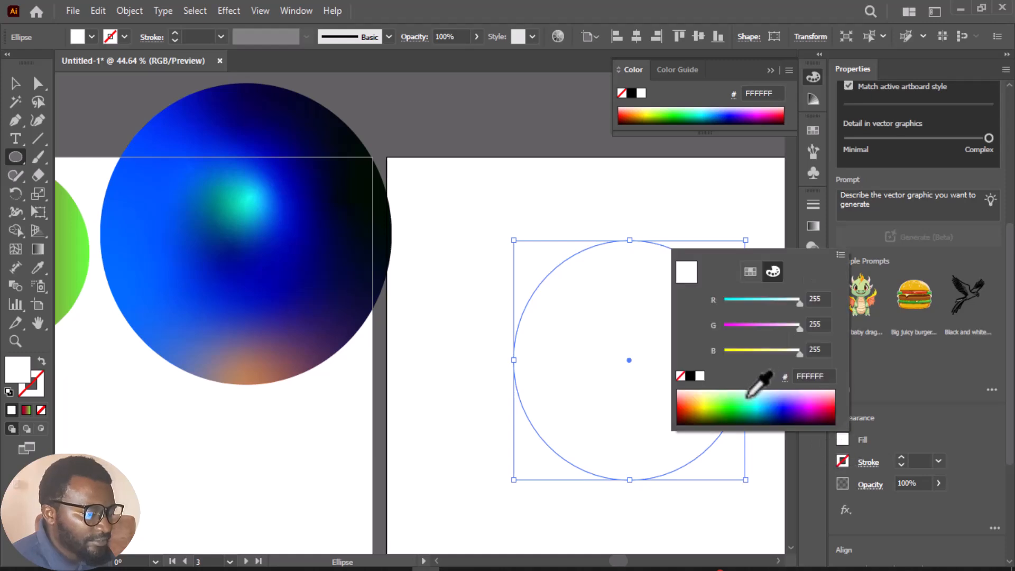
left_click(705, 404)
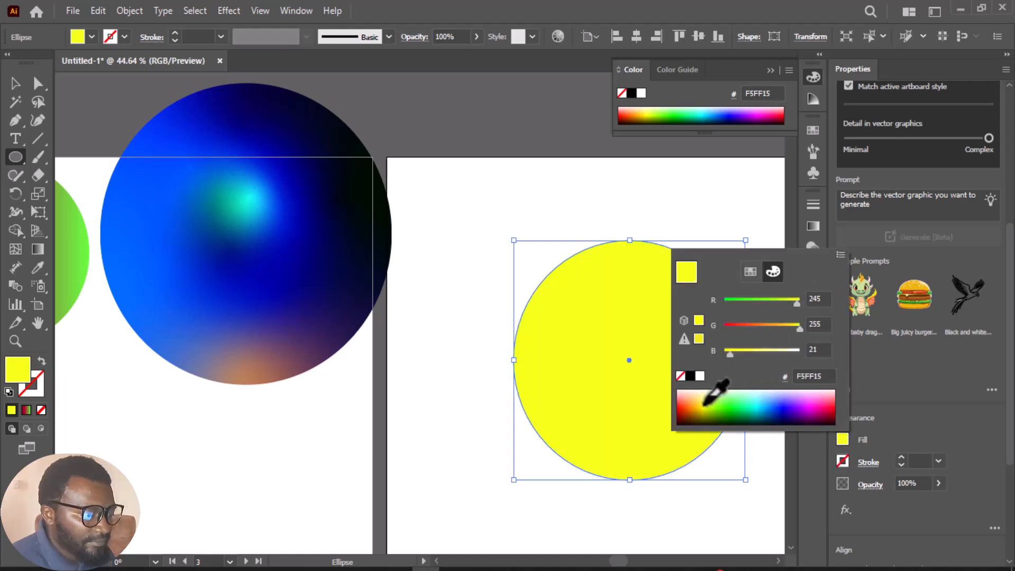
left_click(18, 248)
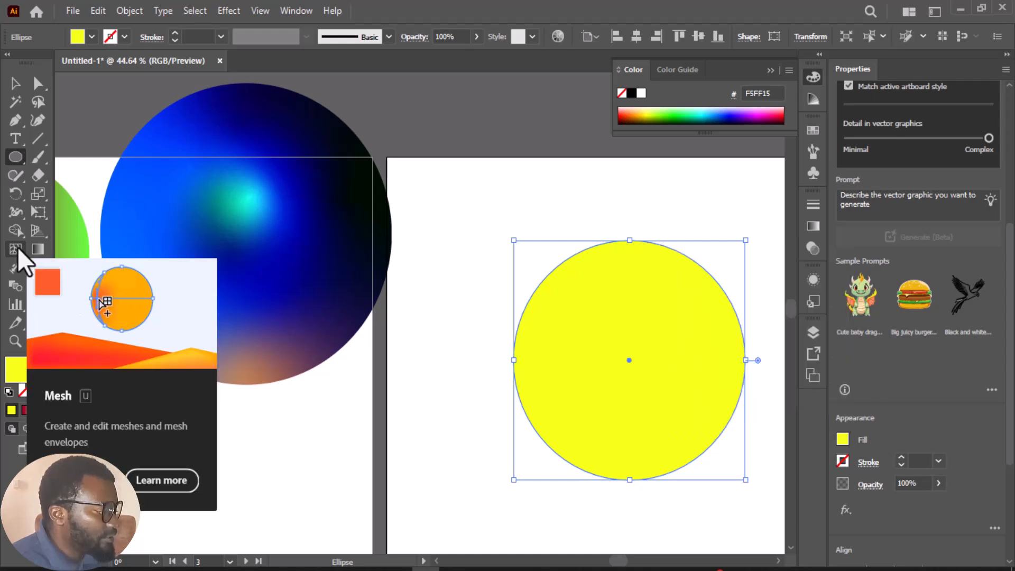
left_click(549, 357)
left_click(548, 318)
left_click_drag(561, 352, 587, 377)
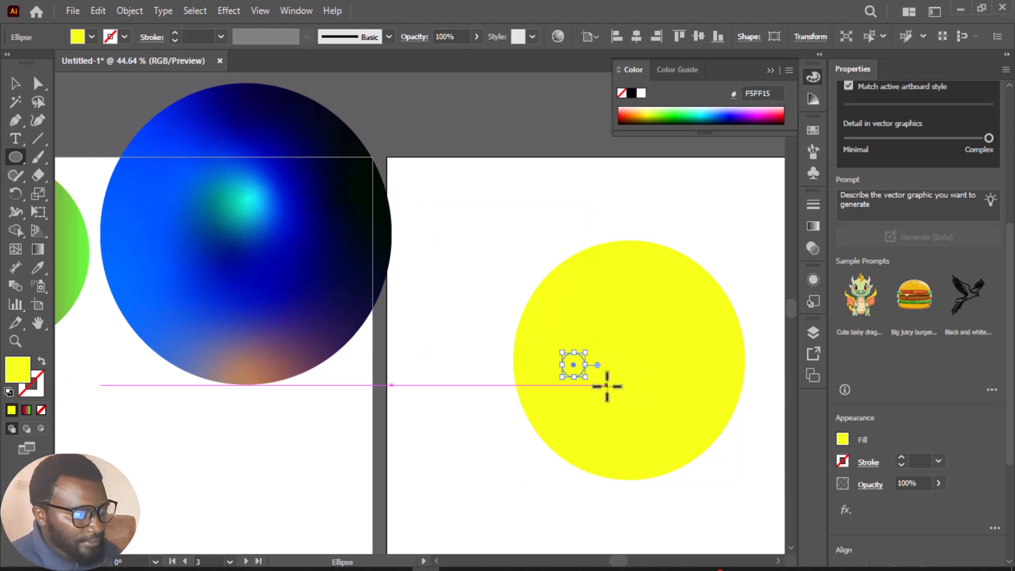
key("ctrl+z")
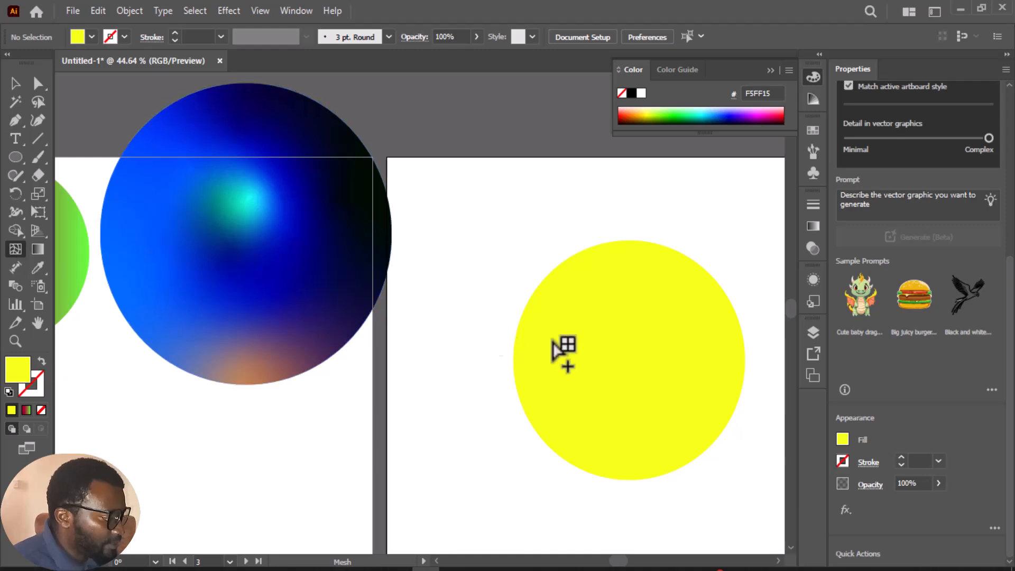
Add purple 2D007F and cyan 00D2FF mesh points left and right of the yellow circle's center, shifting the cyan one slightly upward
left_click(575, 348)
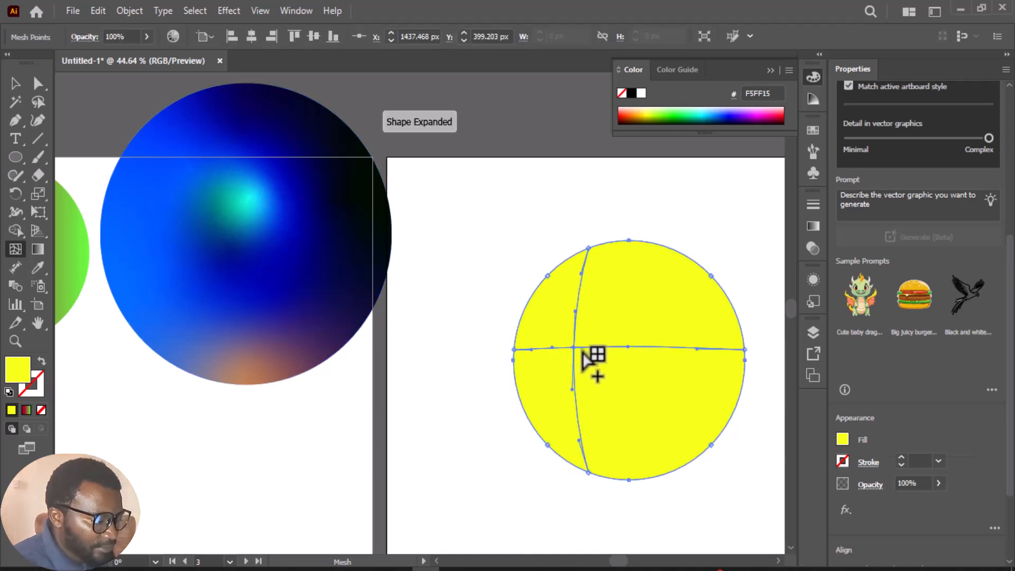
left_click(742, 119)
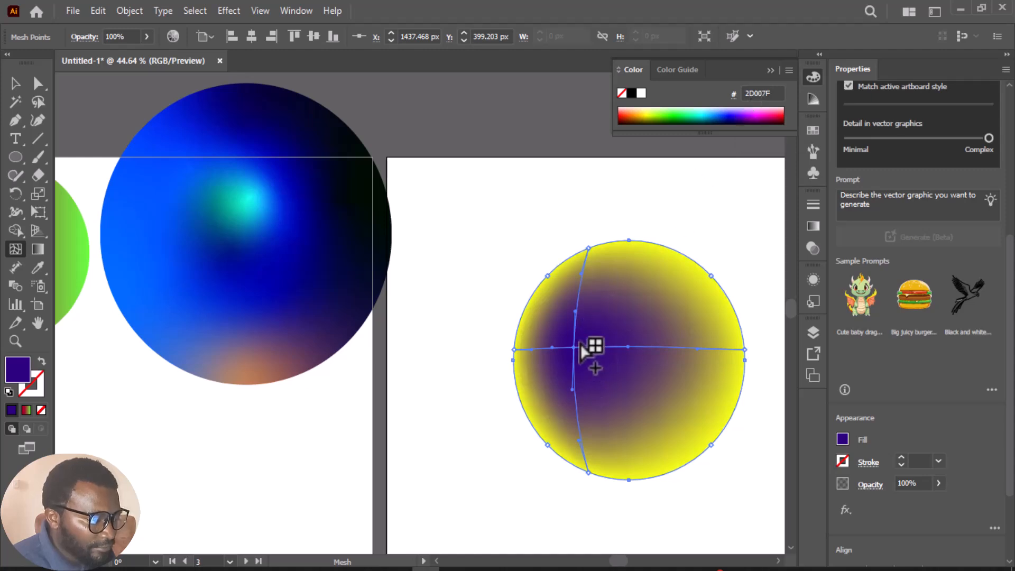
left_click(683, 348)
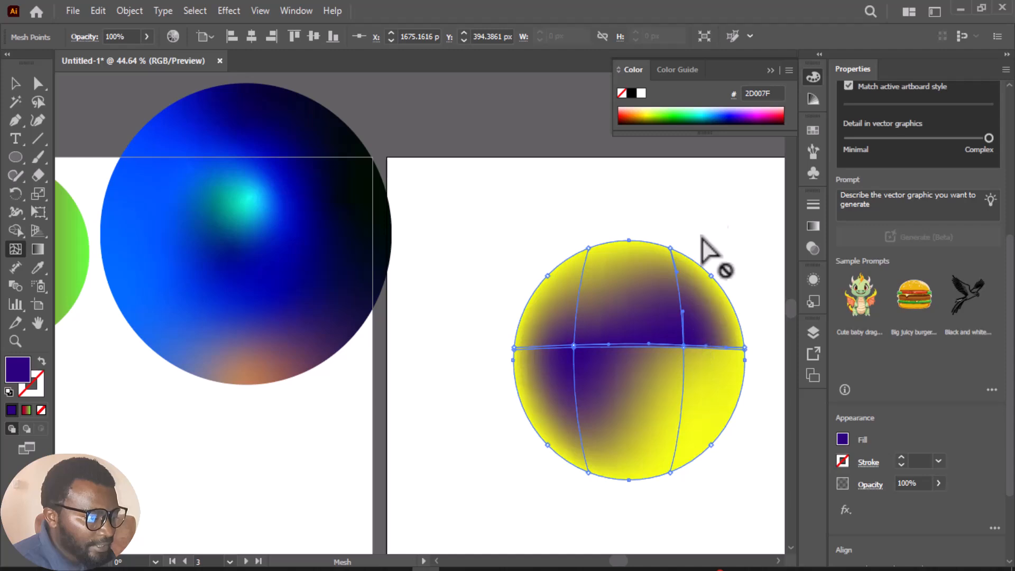
left_click(707, 111)
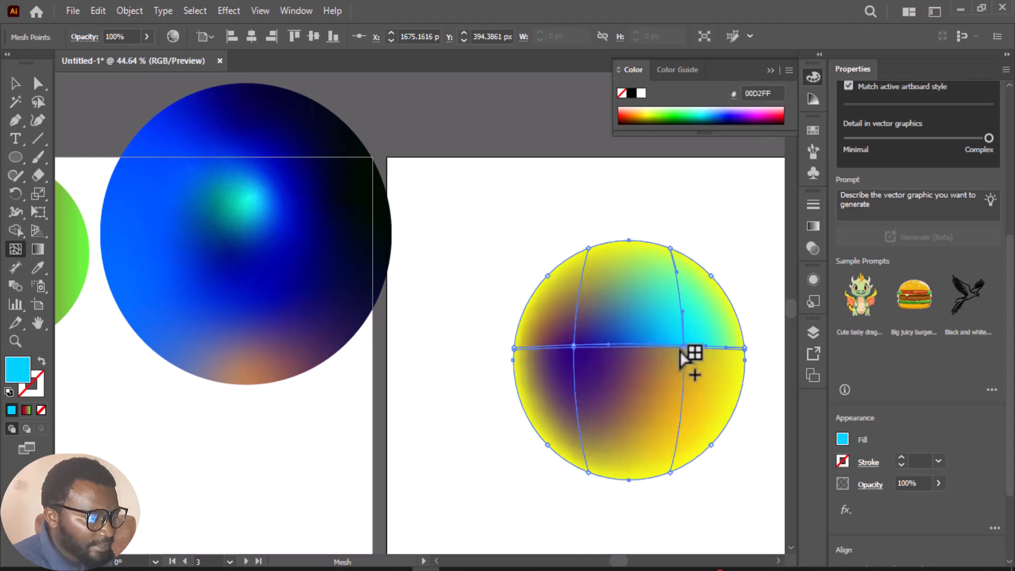
left_click_drag(698, 356, 683, 327)
Add a dark blue 0E007F mesh point near the circle's bottom and a blue 1552FF one at its lower right
left_click(642, 432)
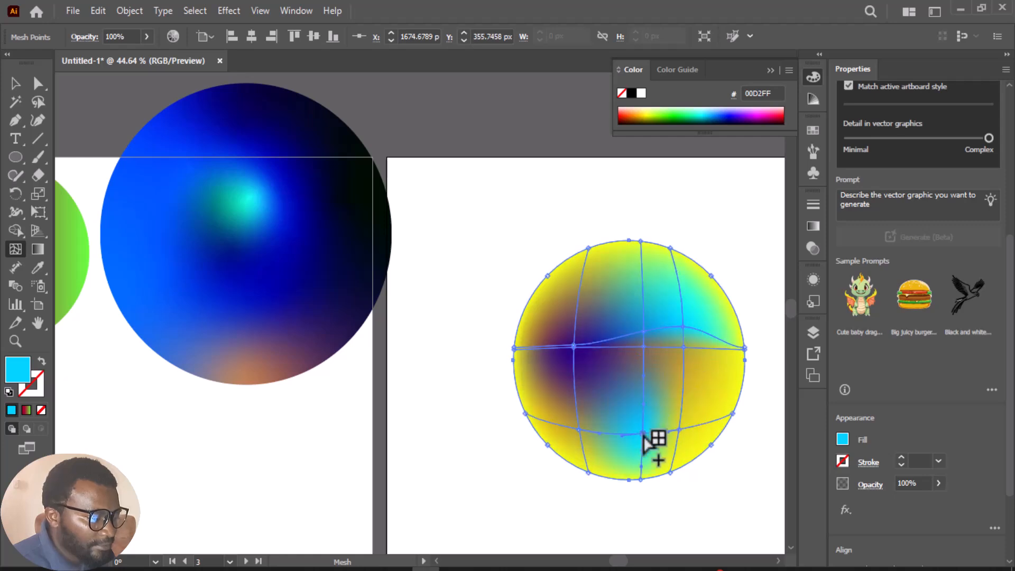
left_click(735, 118)
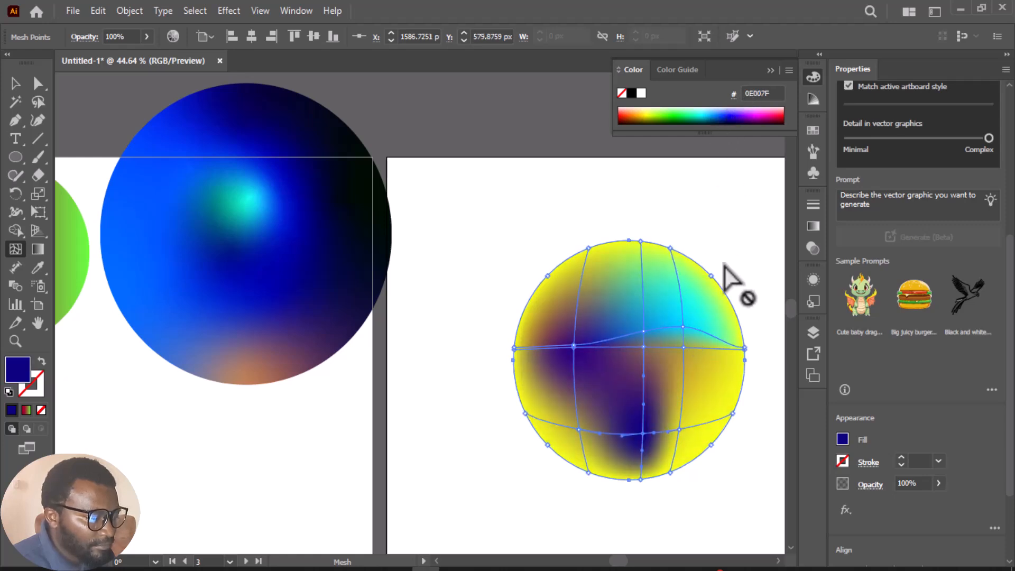
left_click(683, 394)
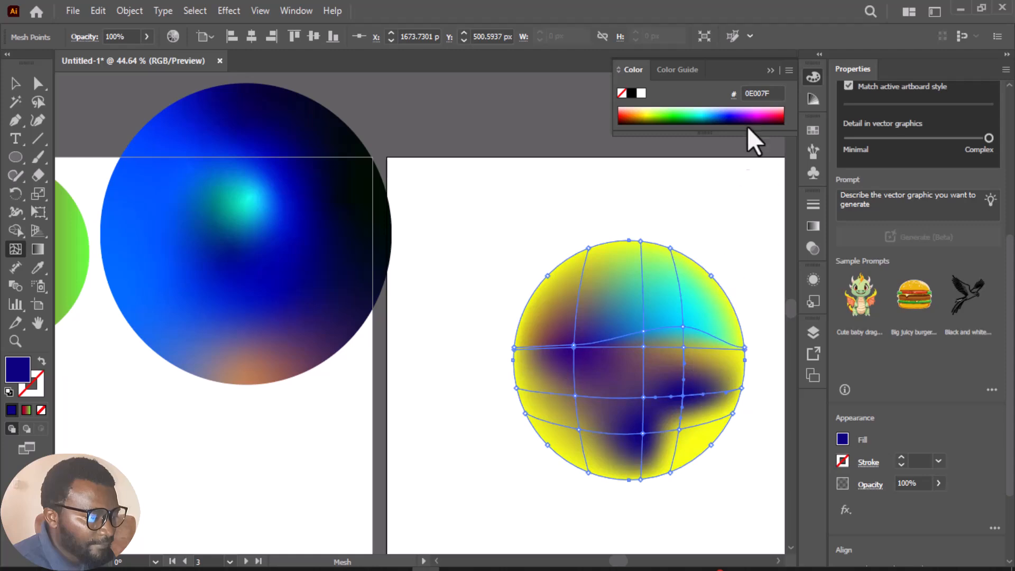
left_click(721, 111)
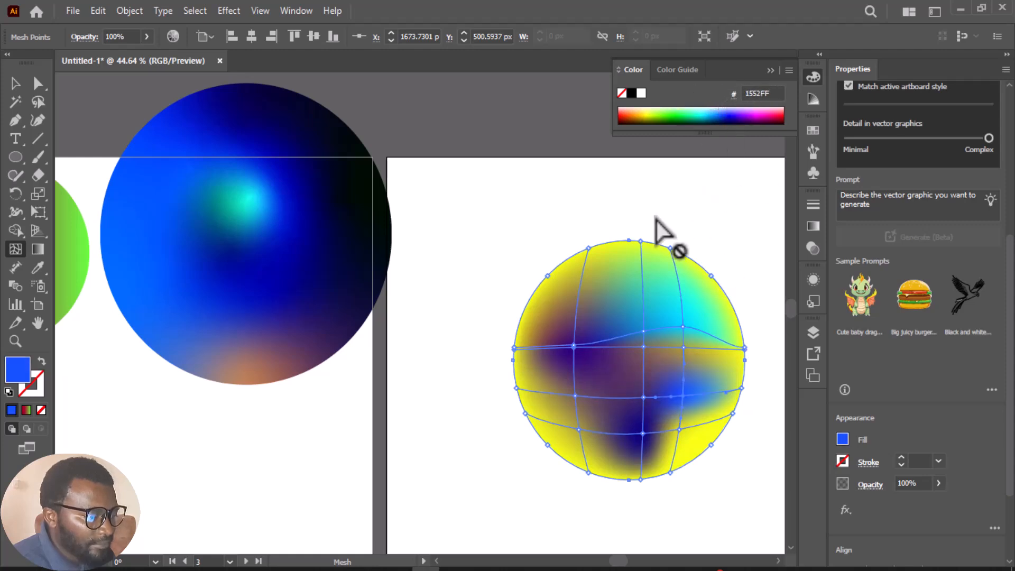
Add two blue 0003BF mesh points, one near the circle's upper-left edge and one near its top
left_click(568, 280)
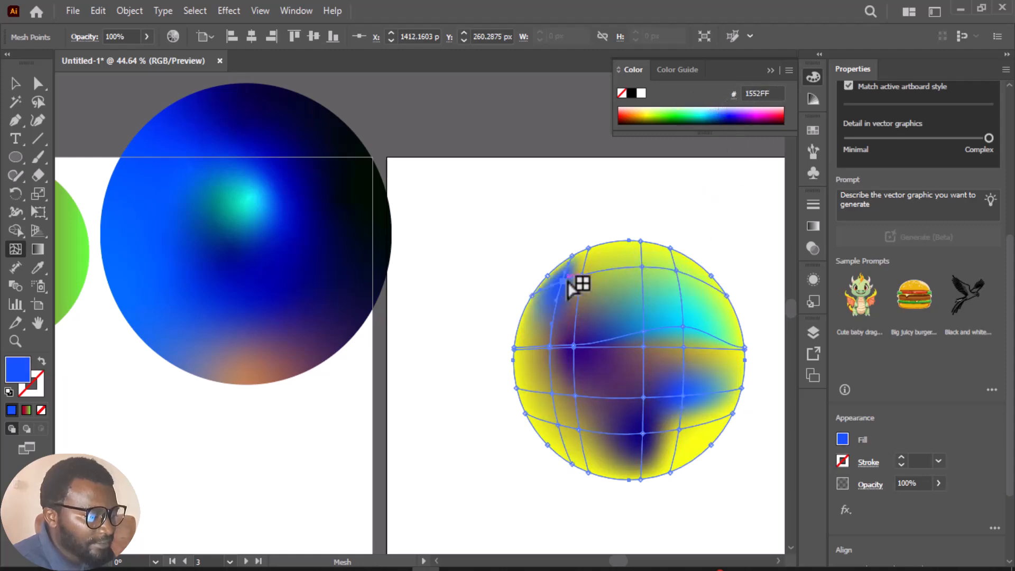
left_click(730, 116)
left_click(617, 254)
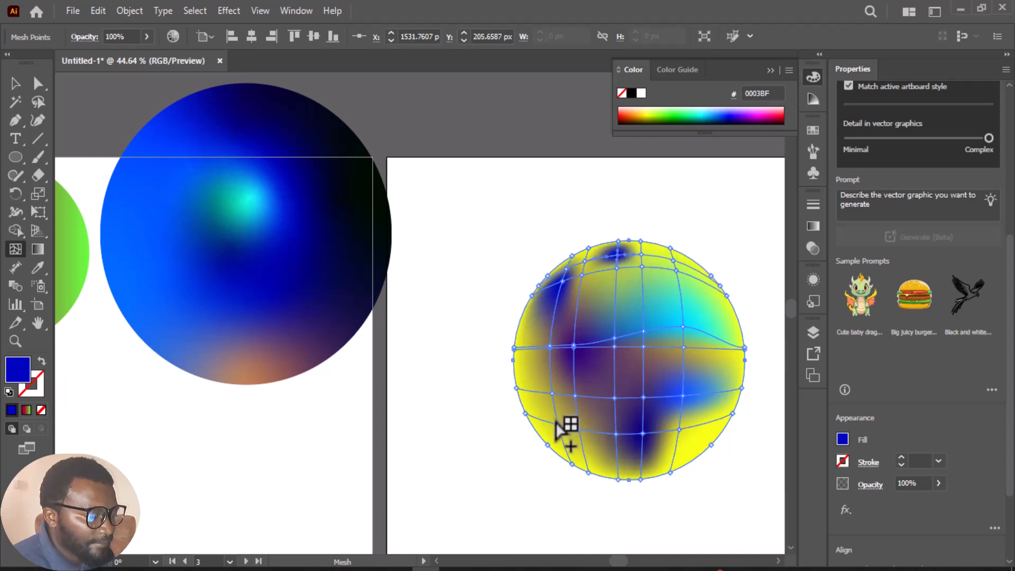
Add mesh points in cyan 00D3E9 at the circle's lower left, dark blue 06006A near its left edge, and 09003F above its center
left_click(535, 402)
left_click(710, 117)
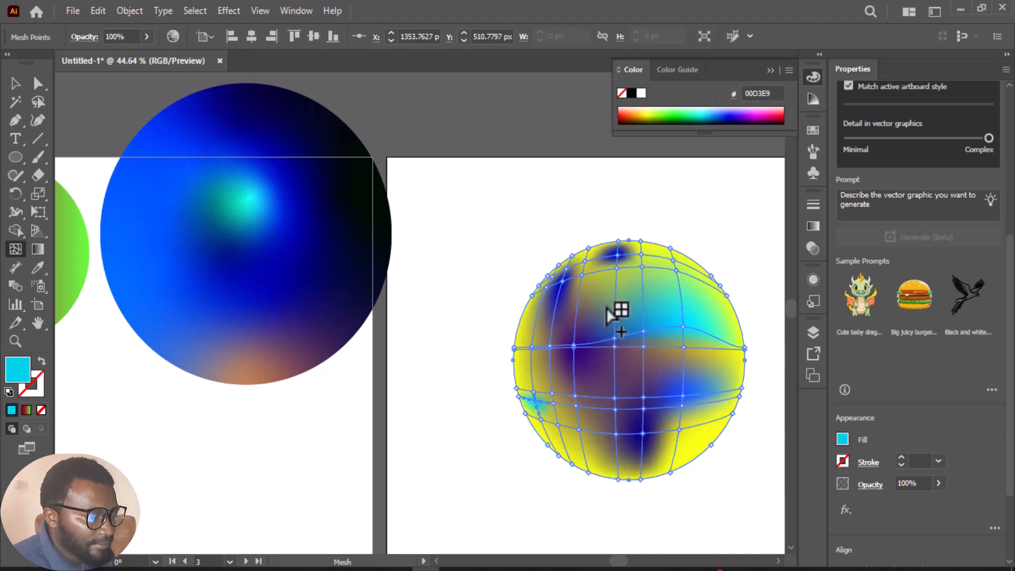
left_click(550, 333)
left_click(732, 119)
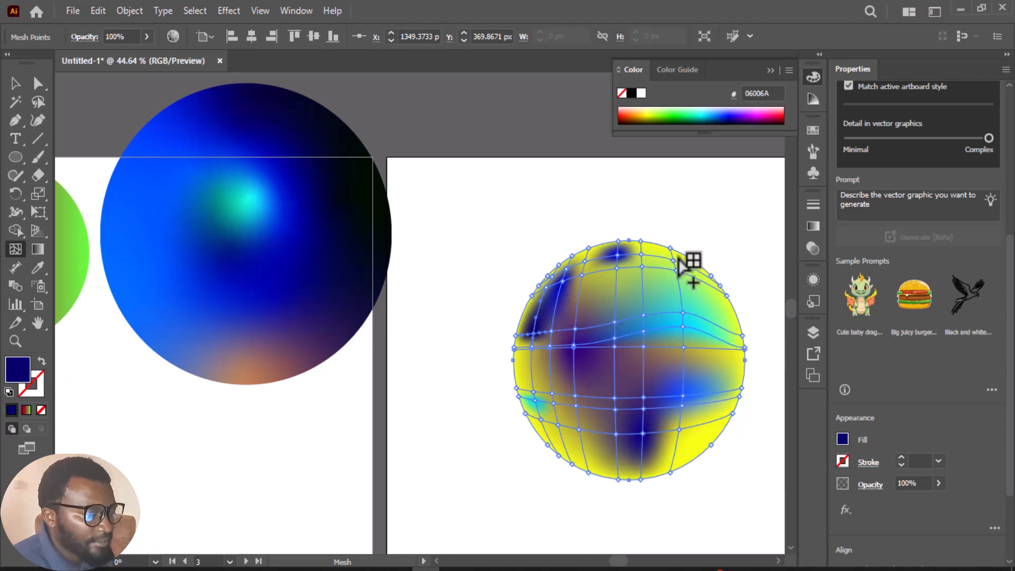
left_click(612, 279)
Move the mesh-colored circle up and to the left on its artboard, and deselect it
left_click(15, 83)
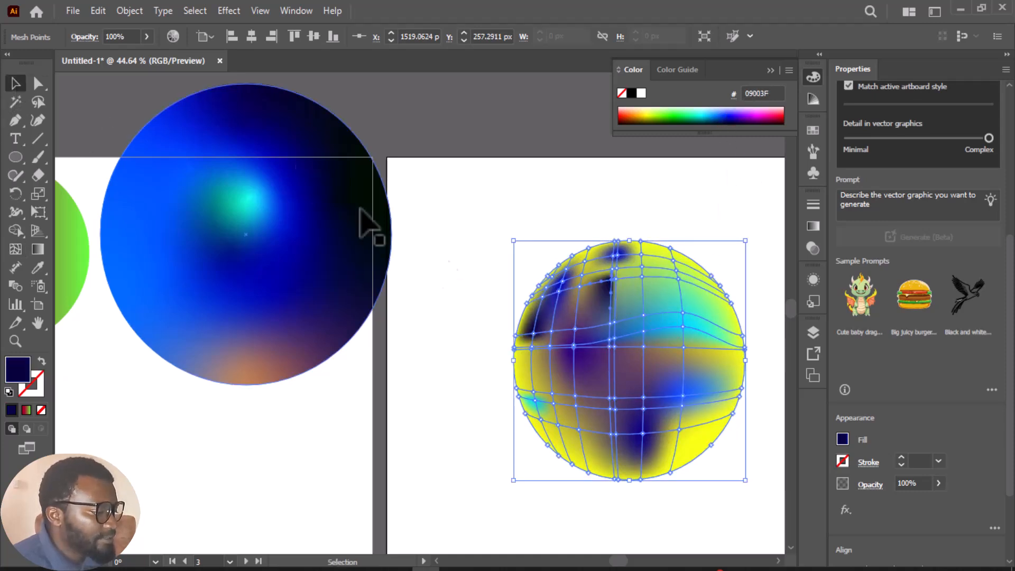
left_click_drag(608, 324, 480, 238)
left_click_drag(592, 275, 635, 318)
left_click(748, 242)
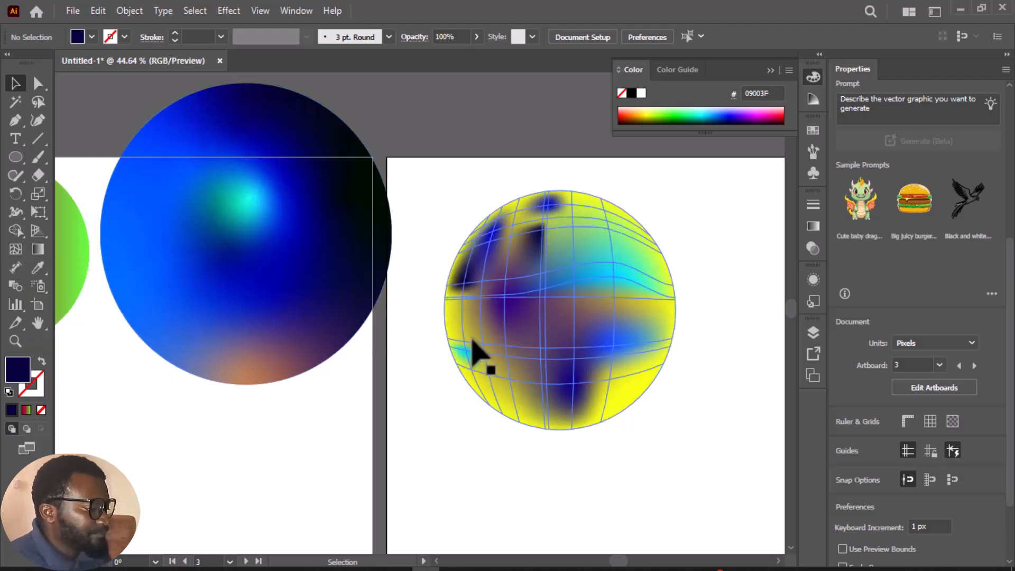
Draw a wide rounded rectangle below the mesh-colored circle, matching the circle's width
scroll(476, 351, "down", 2)
left_click_drag(17, 159, 66, 174)
mouse_move(445, 435)
left_mouse_down()
mouse_move(494, 476)
mouse_move(676, 548)
left_mouse_up()
scroll(664, 492, "down", 4)
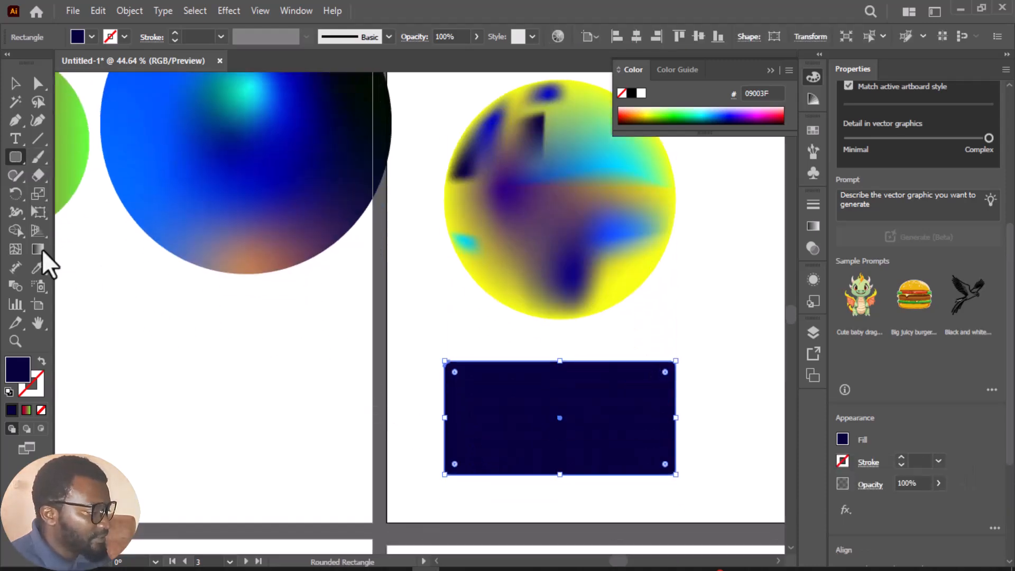
Add a gradient mesh point near the rounded rectangle's upper left and color it teal 008E94
left_click(15, 249)
left_click(495, 389)
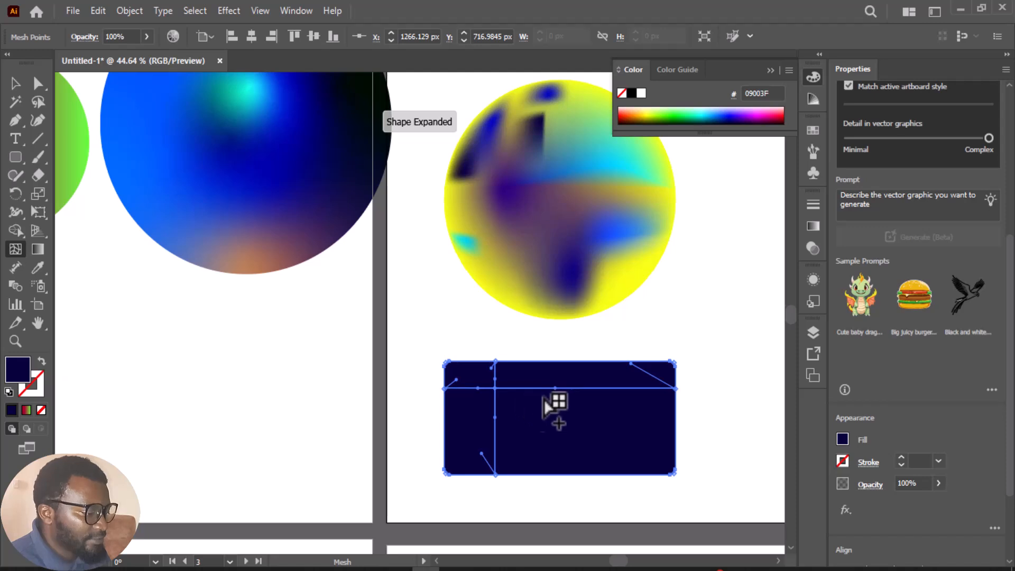
left_click(700, 109)
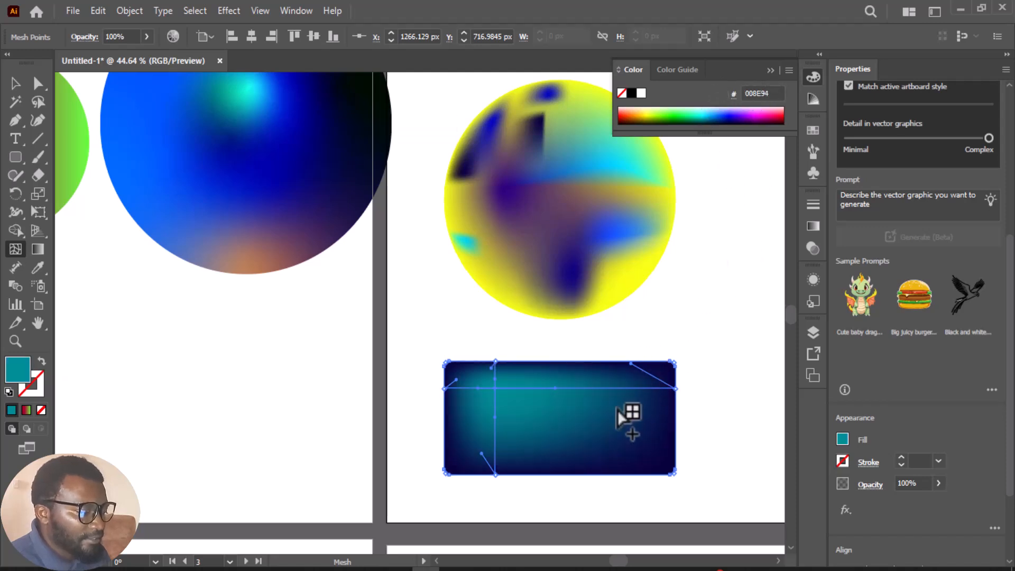
Move the teal mesh rectangle onto the artboard to the left and shift the mesh circle up to its artboard's top edge
left_click(15, 83)
left_click(686, 340)
left_click_drag(618, 451, 224, 397)
scroll(527, 407, "up", 1)
scroll(527, 408, "up", 4)
left_click_drag(576, 348, 556, 315)
Draw a large circle filled with teal 008E94 on the next empty artboard to the right
scroll(550, 367, "down", 5)
left_click_drag(623, 560, 647, 563)
scroll(534, 477, "up", 1)
scroll(533, 477, "up", 2)
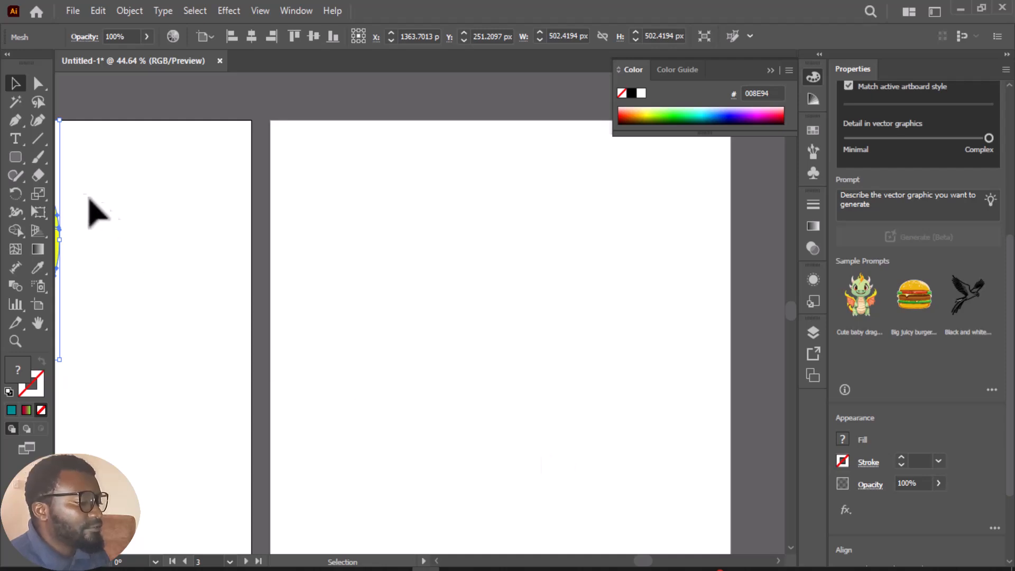
left_click_drag(13, 158, 74, 193)
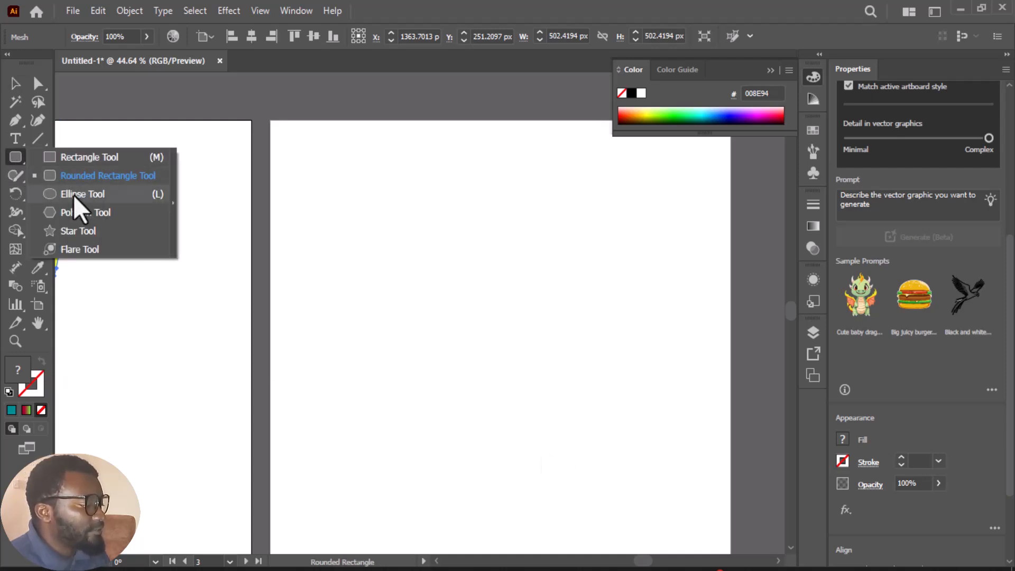
left_click_drag(372, 206, 647, 490)
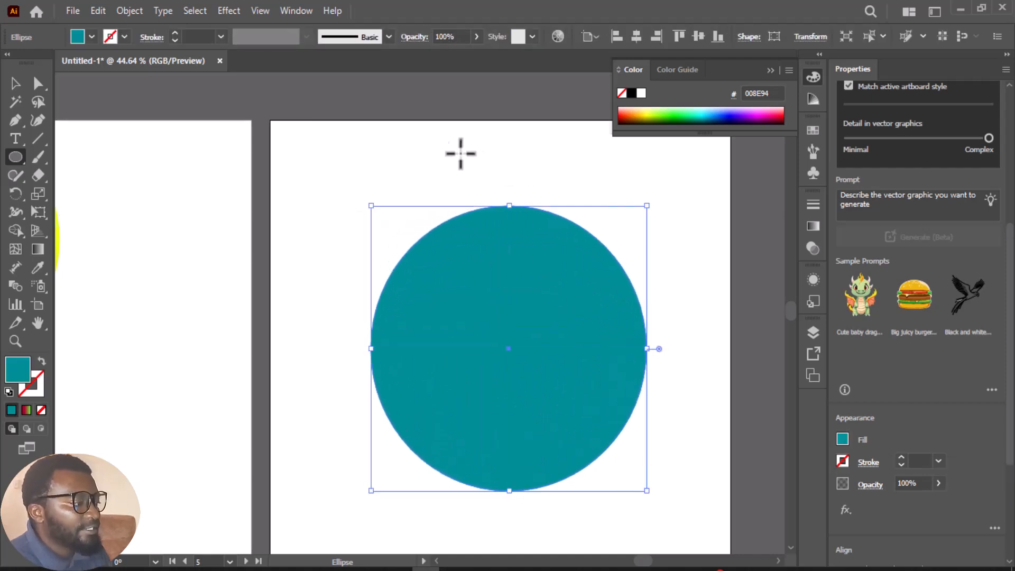
Apply the 3D Extrude & Bevel effect to the teal circle and move the 3D settings clear of the shape
left_click(224, 15)
mouse_move(253, 98)
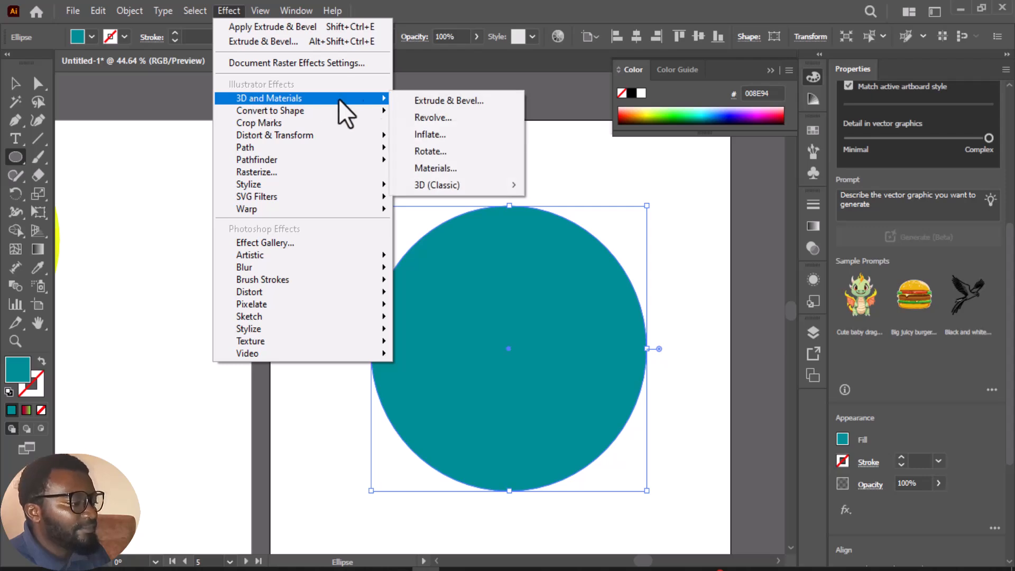
left_click(456, 108)
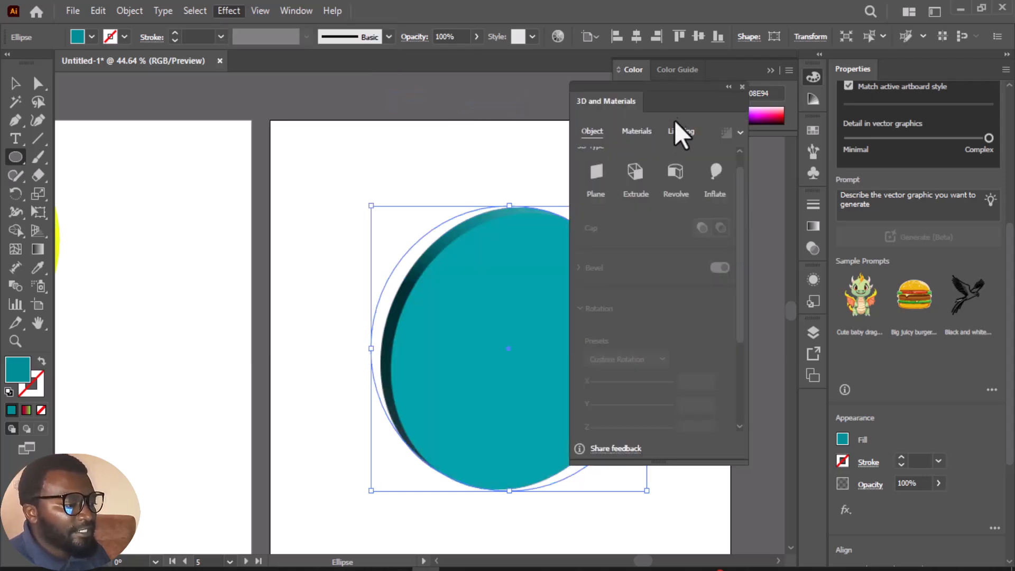
left_click_drag(670, 89, 228, 98)
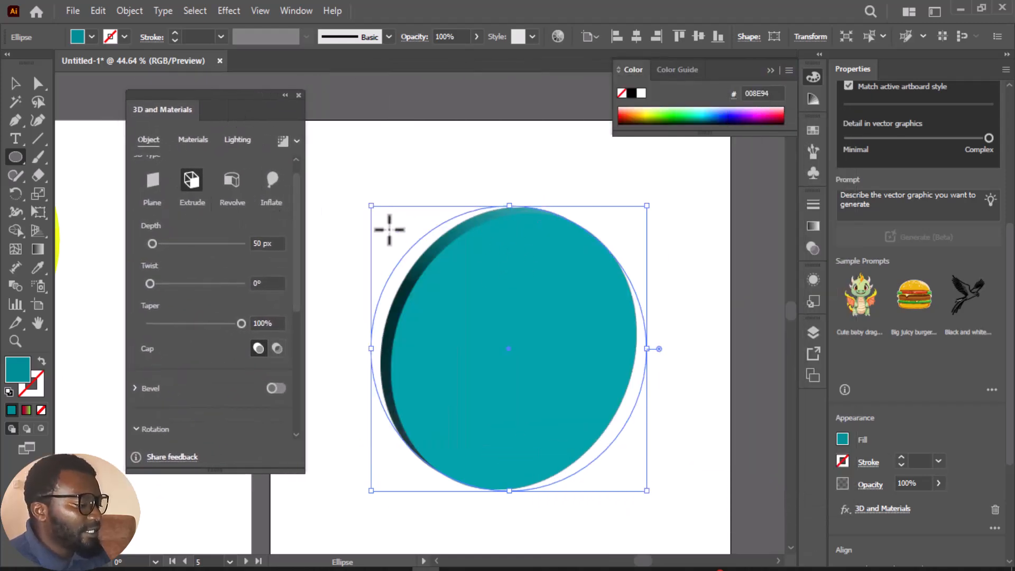
Try the Plane, Extrude and Revolve 3D types on the teal circle, and settle on Inflate
left_click(154, 183)
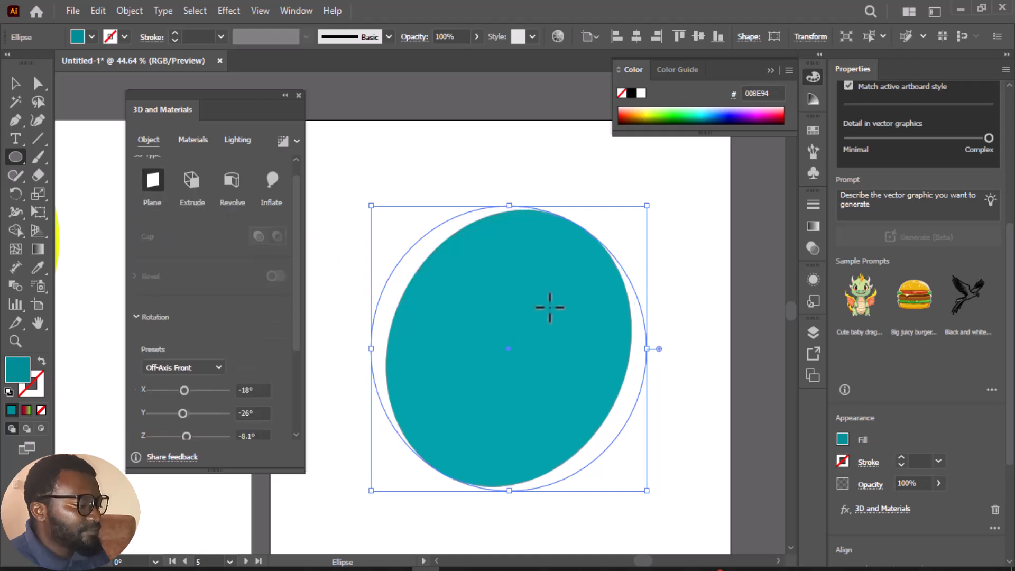
left_click(199, 184)
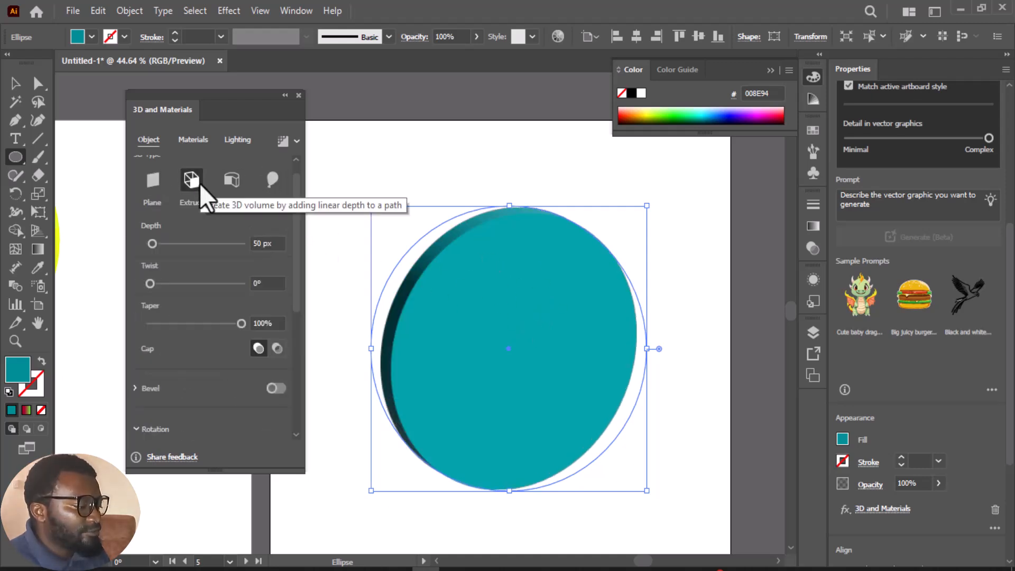
left_click(233, 182)
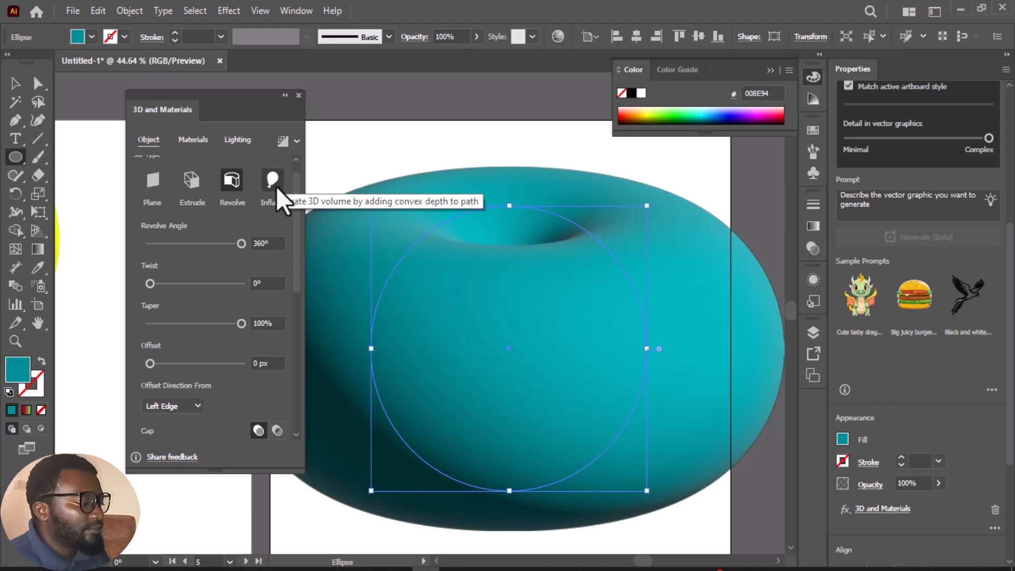
left_click(270, 183)
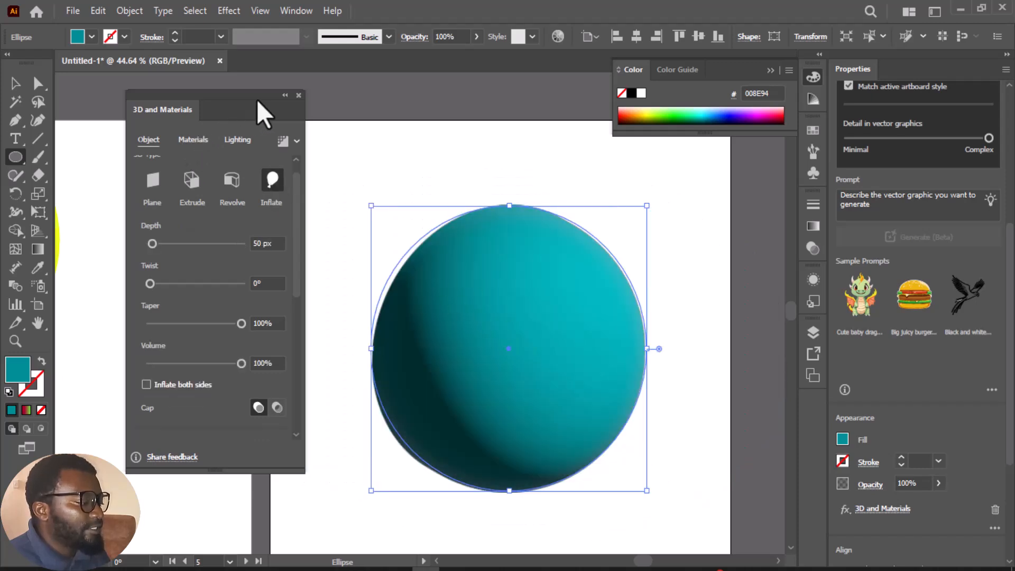
Move the inflated teal sphere up and left across the artboard's left edge, and move the 3D settings off it
left_click(15, 83)
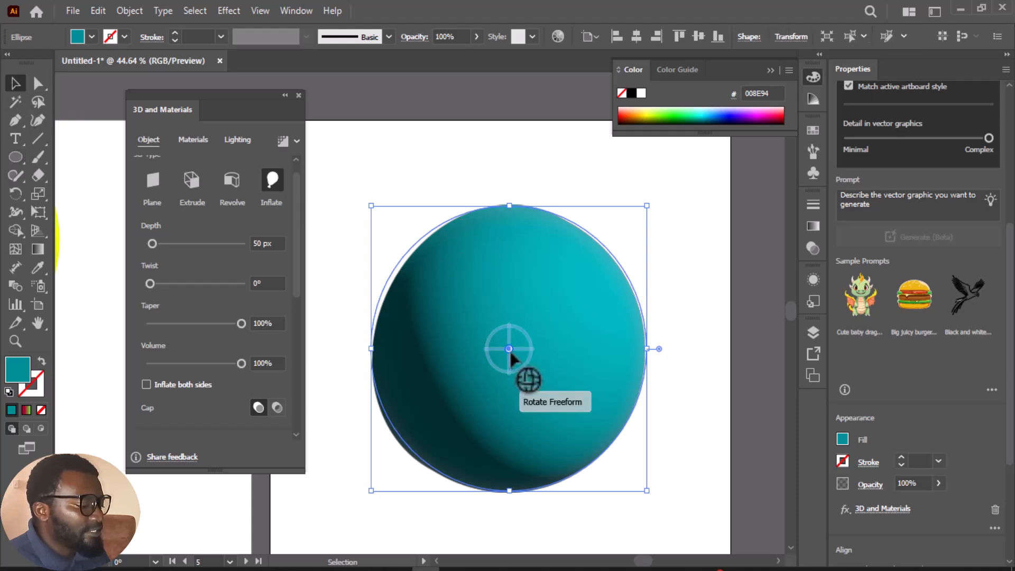
left_click_drag(510, 359, 356, 312)
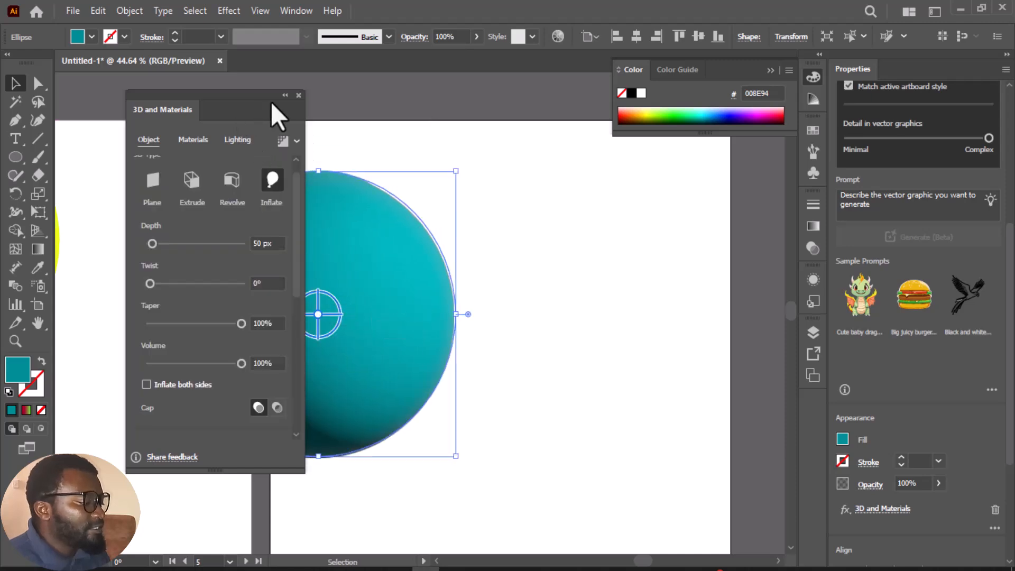
left_click_drag(261, 93, 737, 180)
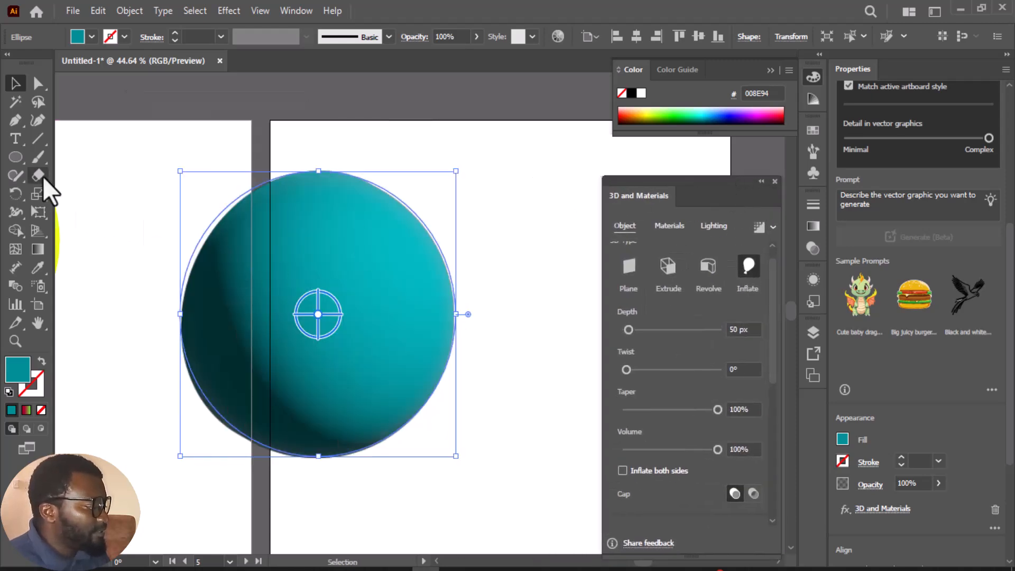
Draw a large teal triangle with the Star tool on the empty area to the right of the sphere
left_click(16, 158)
left_click(21, 164)
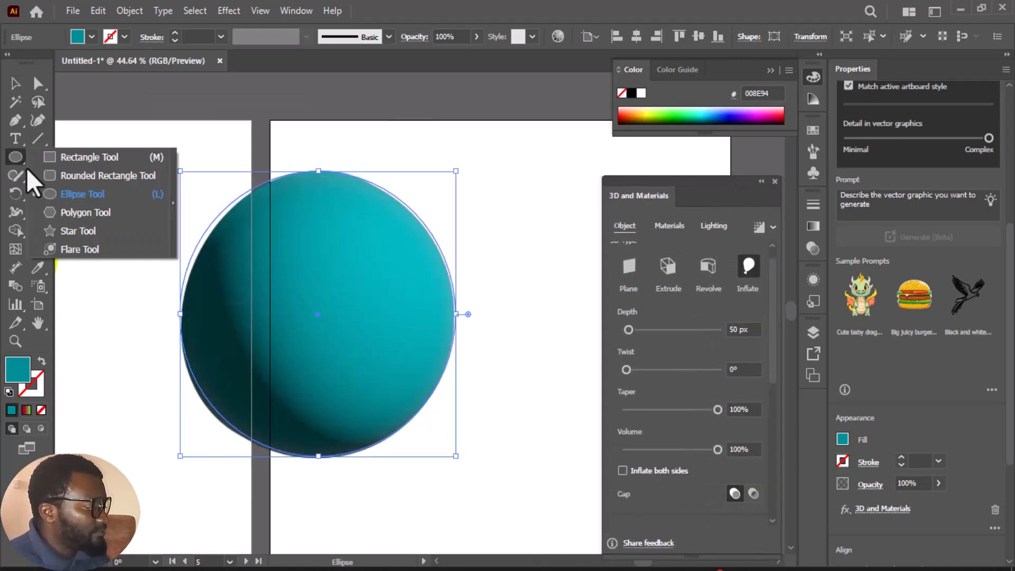
left_click(69, 233)
left_click_drag(705, 199, 847, 197)
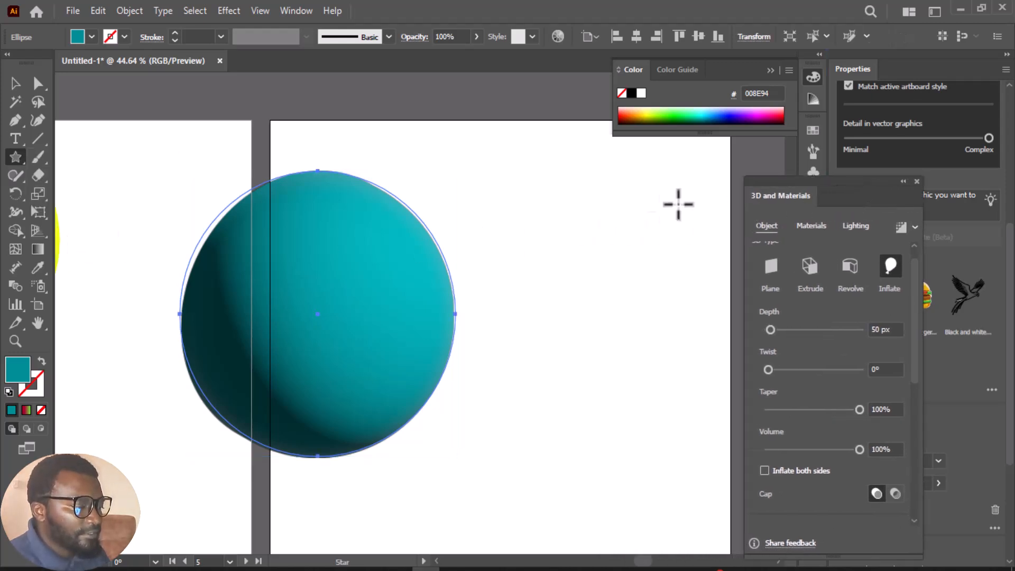
left_click_drag(611, 223, 708, 289)
key("Up")
key("Up")
key("Down")
key("Down")
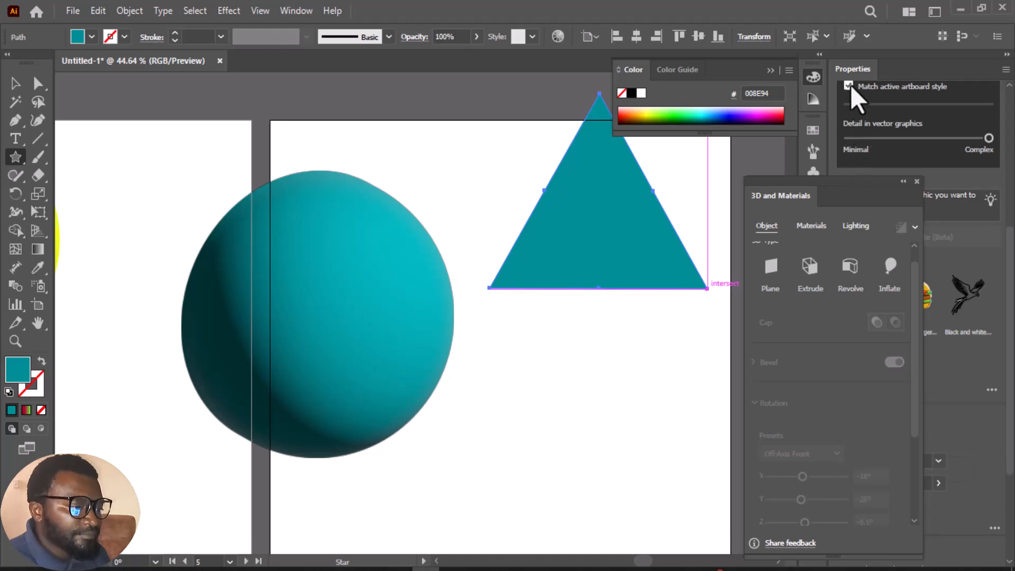
Fill the triangle with orange FF7815
left_click_drag(840, 189, 626, 253)
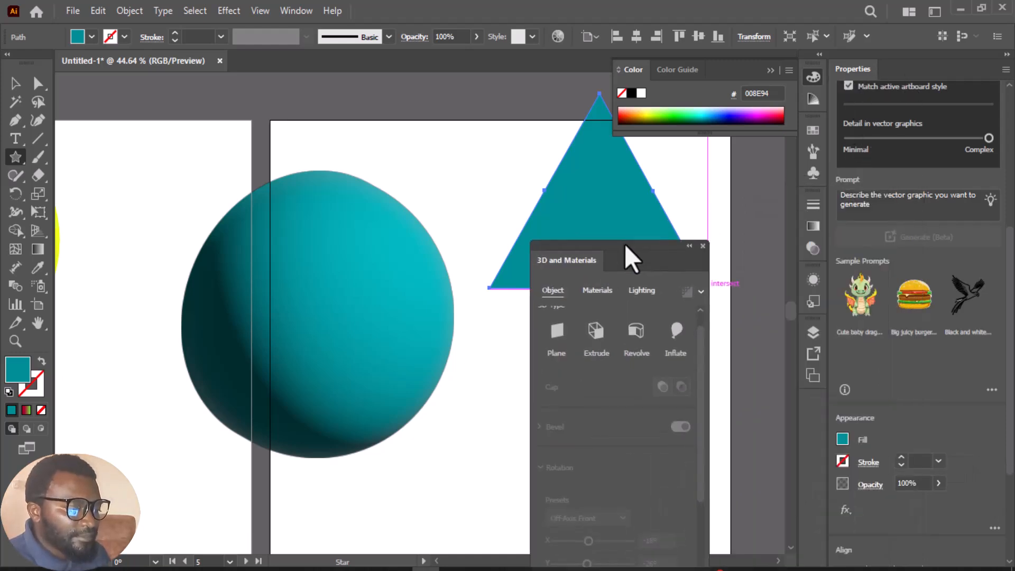
left_click(842, 439)
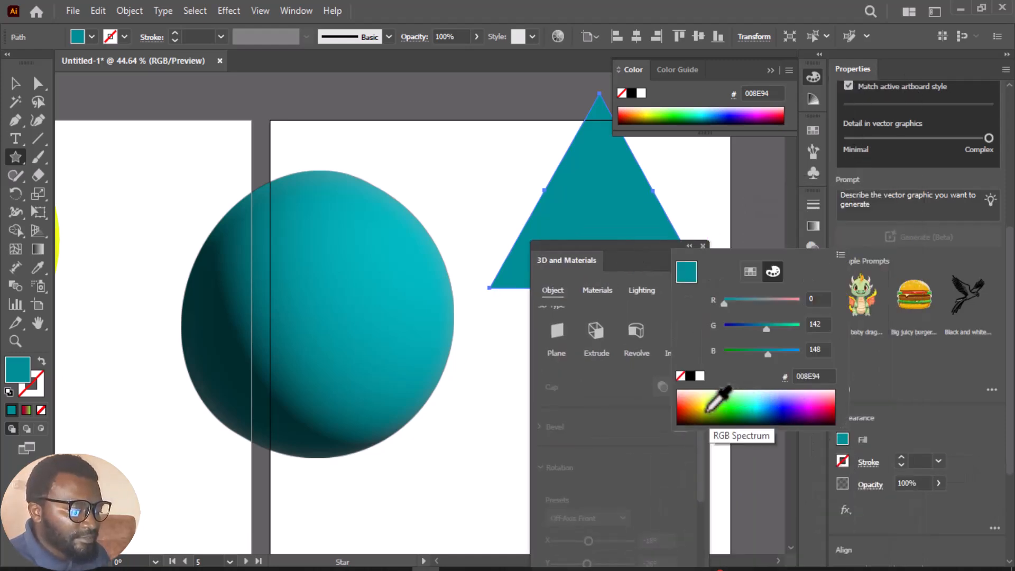
left_click(693, 407)
Apply the 3D Revolve type to the orange triangle and move the 3D settings clear of the shape
left_click_drag(631, 243, 828, 210)
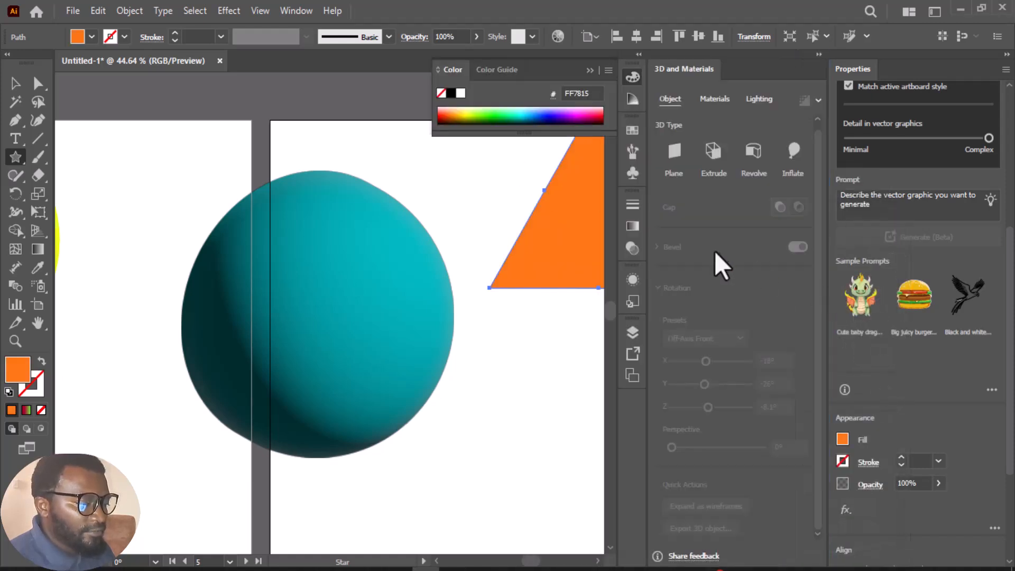
left_click(753, 154)
left_click_drag(721, 68, 792, 188)
Move the orange revolved shape down onto the artboard, partly over the sphere, and rotate it slightly in 3D
key("v")
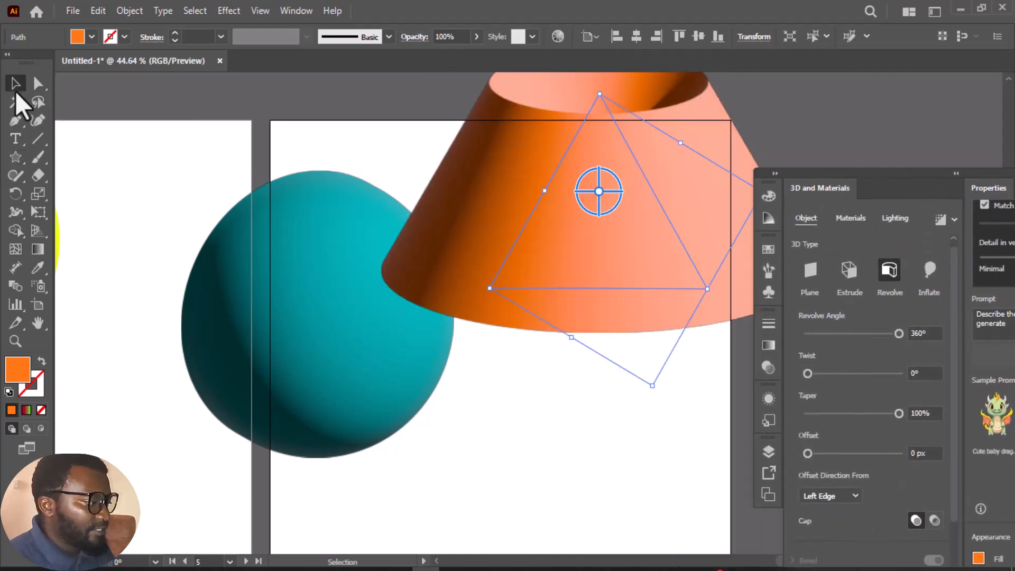
left_click_drag(516, 204, 416, 337)
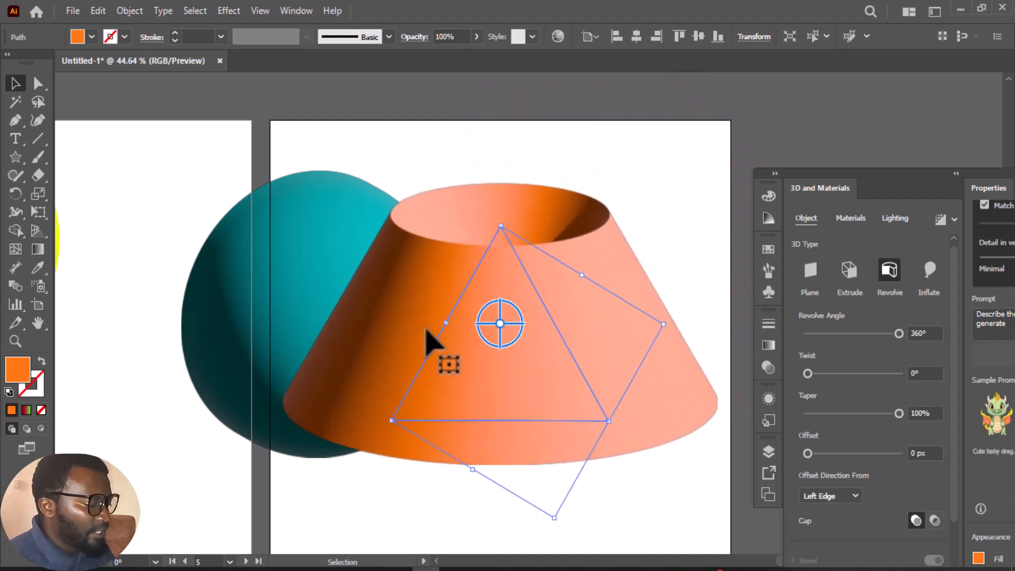
left_click_drag(521, 363, 518, 392)
left_click_drag(510, 351, 504, 359)
left_click_drag(856, 177, 809, 94)
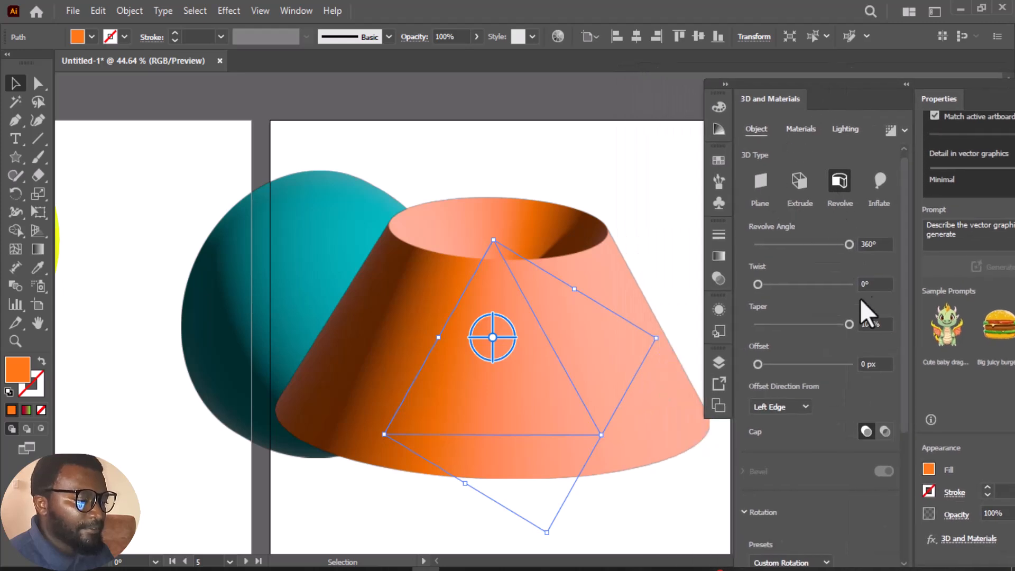
left_click_drag(498, 335, 511, 338)
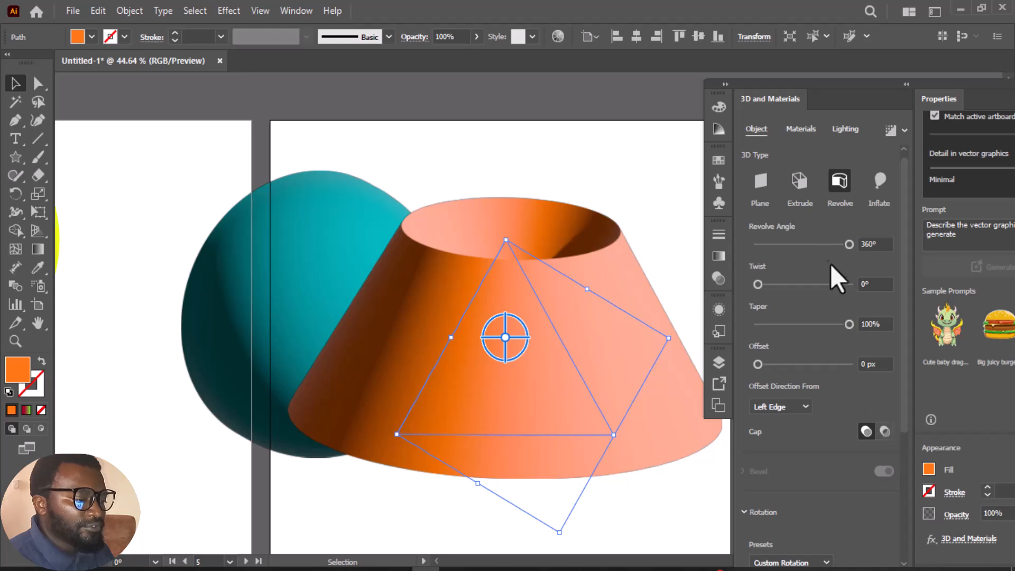
Try the Inflate type on the orange shape, return it to Revolve, and view the available materials
left_click(880, 182)
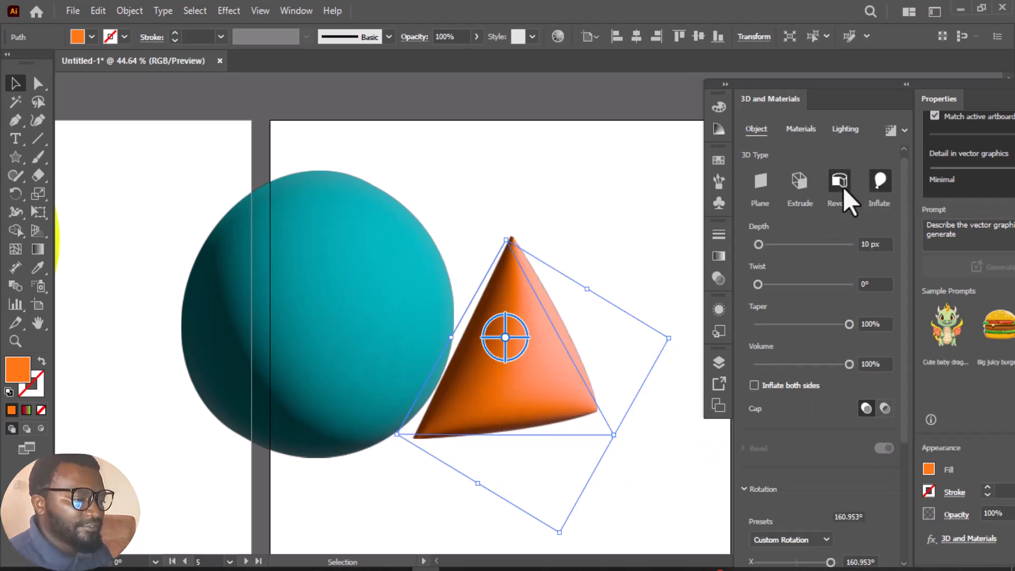
left_click(843, 188)
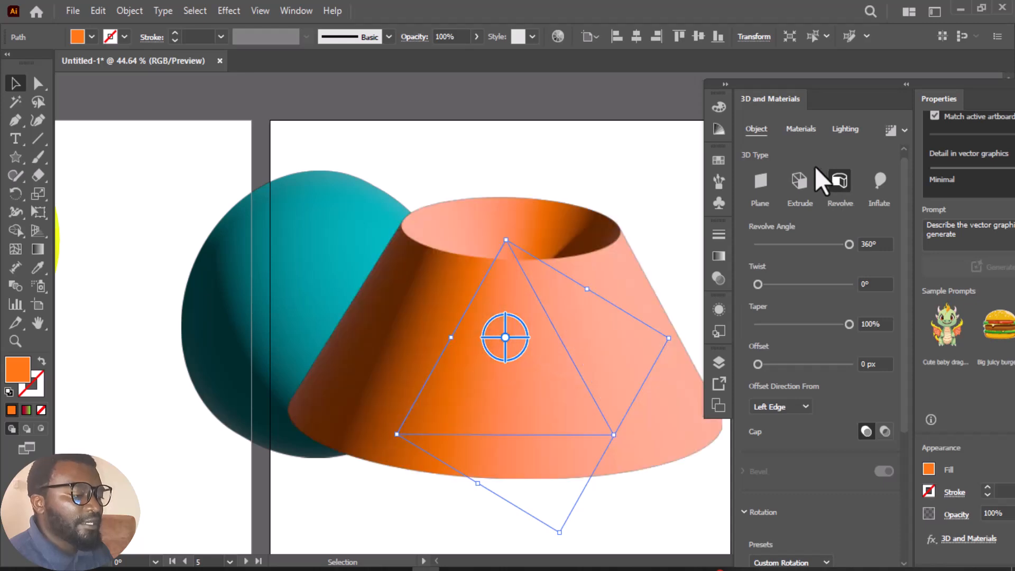
left_click(808, 129)
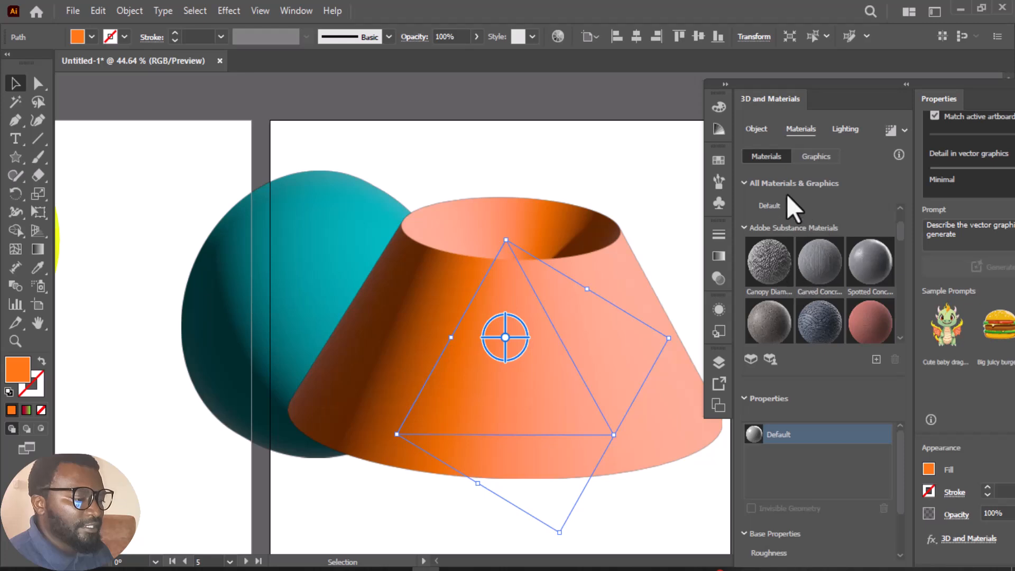
left_click(761, 131)
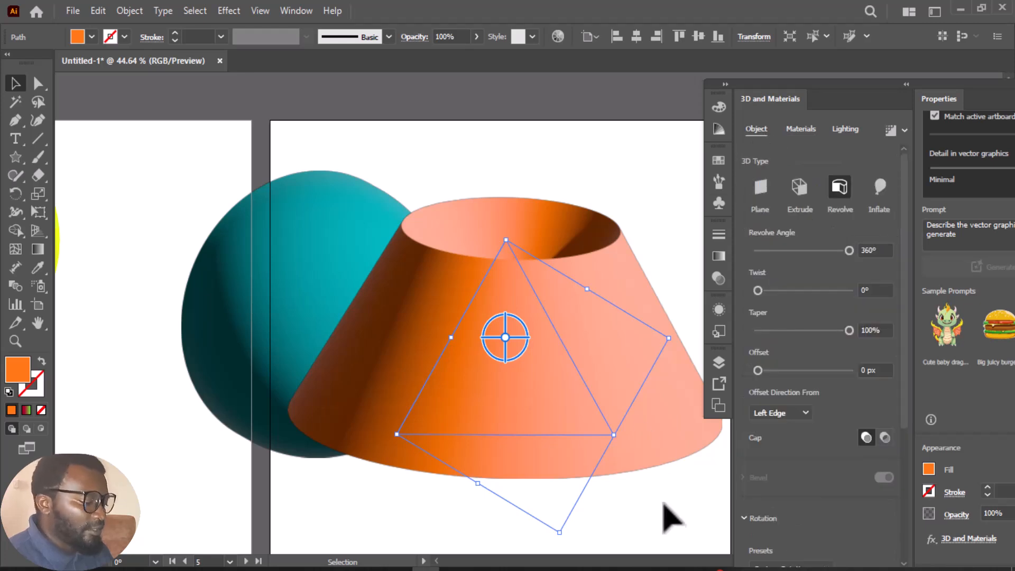
Draw an open two-segment Pen path on the artboard below: a diagonal about 554 px long and a horizontal line about 542 px long
scroll(655, 476, "down", 3)
scroll(652, 466, "down", 10)
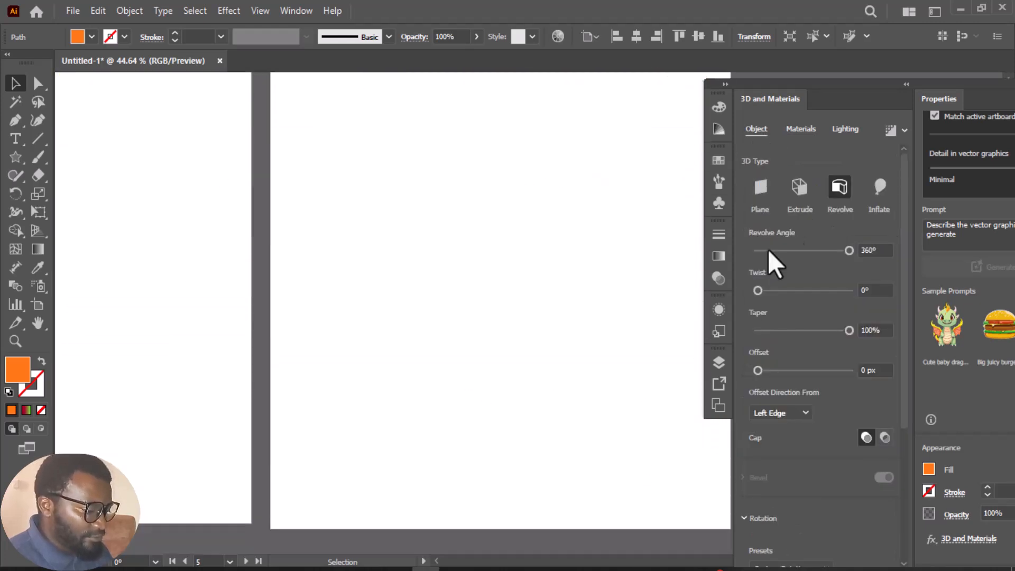
left_click_drag(789, 94, 879, 96)
scroll(557, 290, "up", 2)
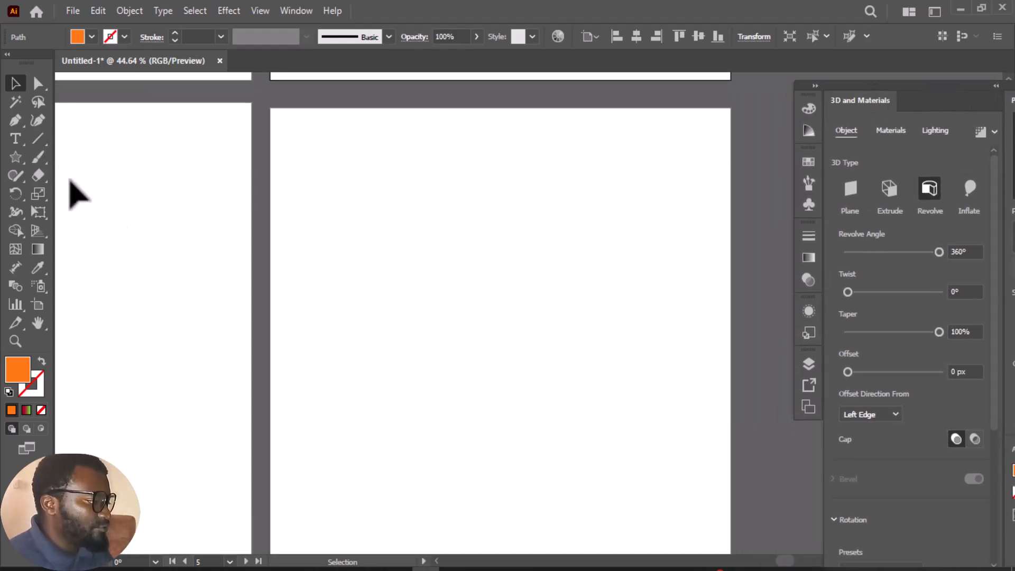
left_click(20, 126)
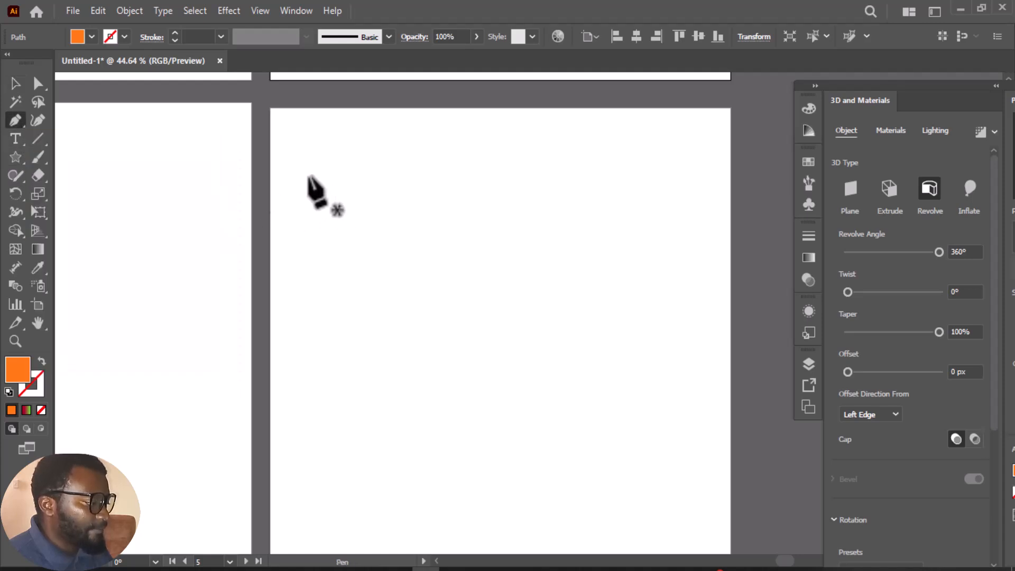
left_click(308, 176)
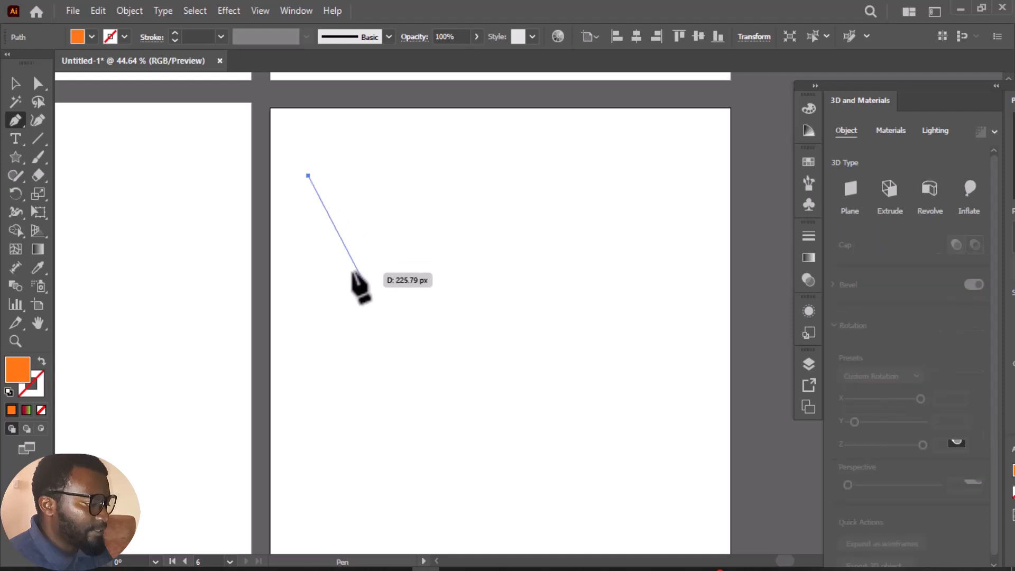
left_click(443, 400)
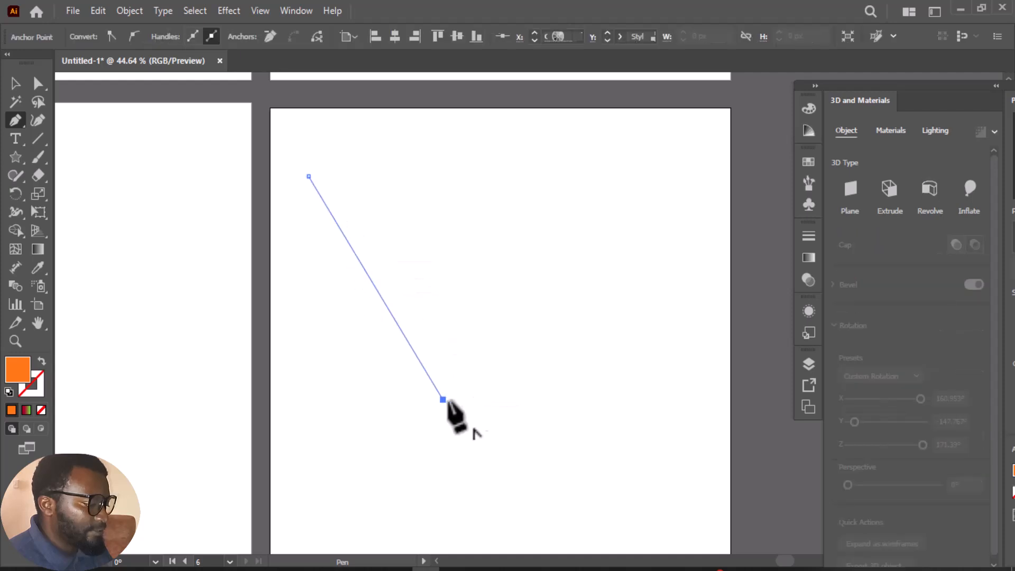
left_click(693, 400)
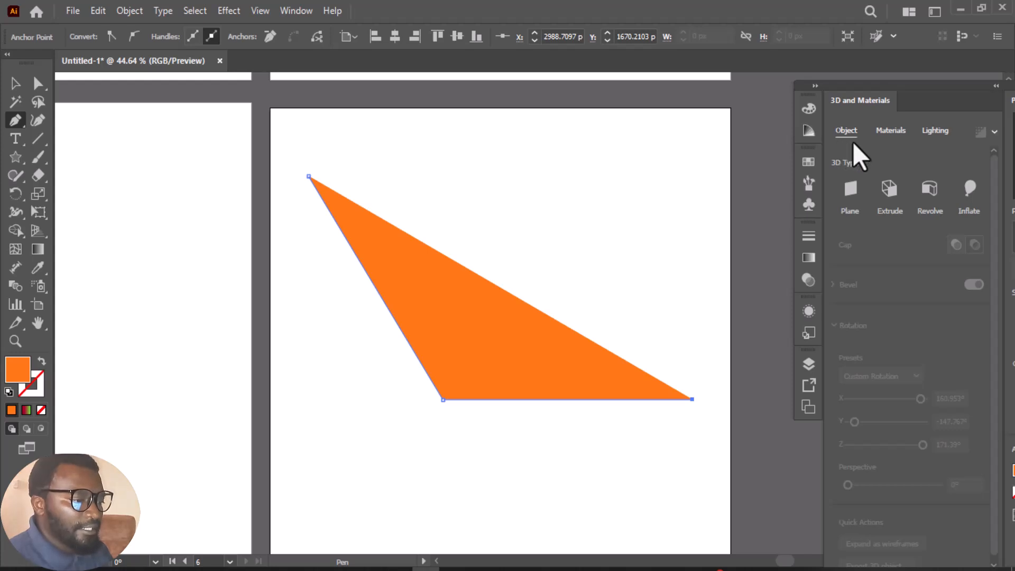
Remove the open path's fill and give it a 7 pt blue stroke
left_click_drag(915, 85, 746, 76)
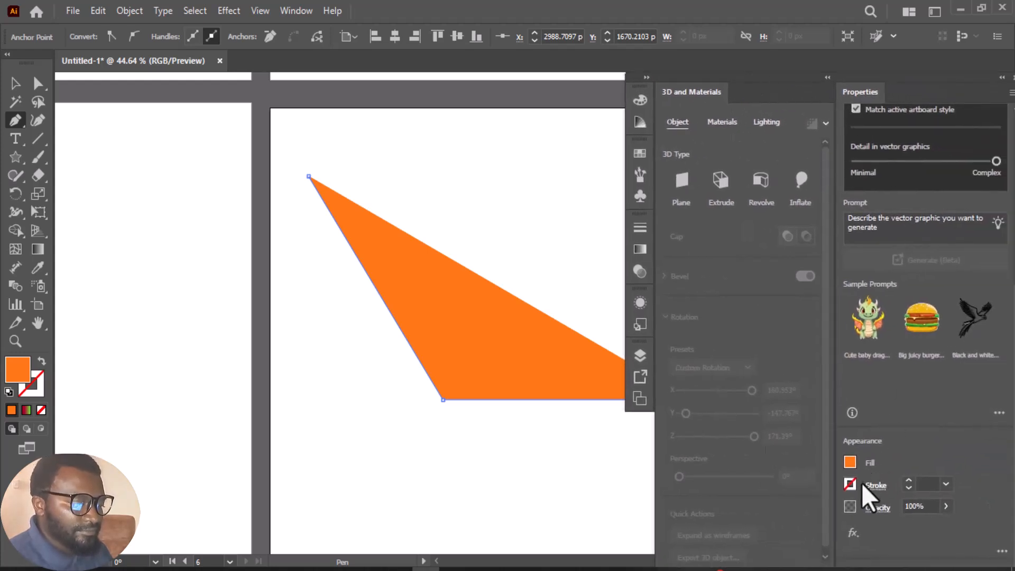
left_click(850, 462)
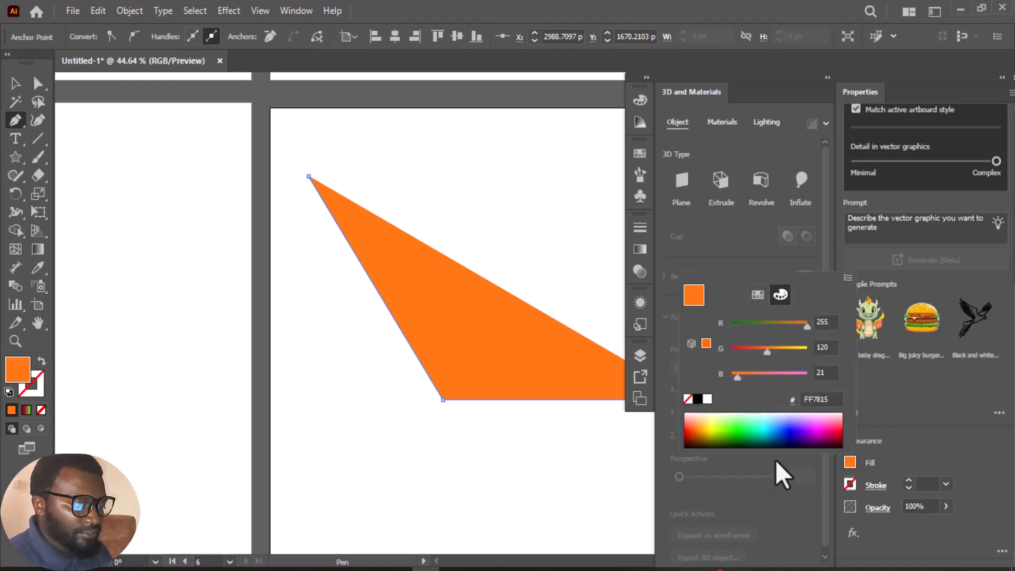
left_click(688, 399)
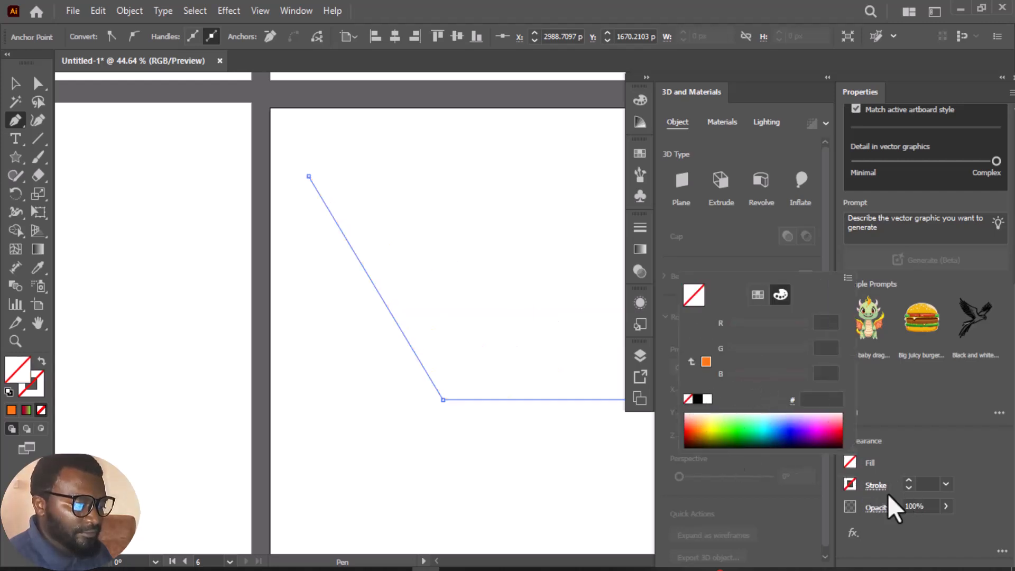
left_click(908, 482)
left_click(908, 482)
left_click(908, 482)
left_click(909, 482)
left_click(909, 482)
left_click(908, 482)
left_click(909, 481)
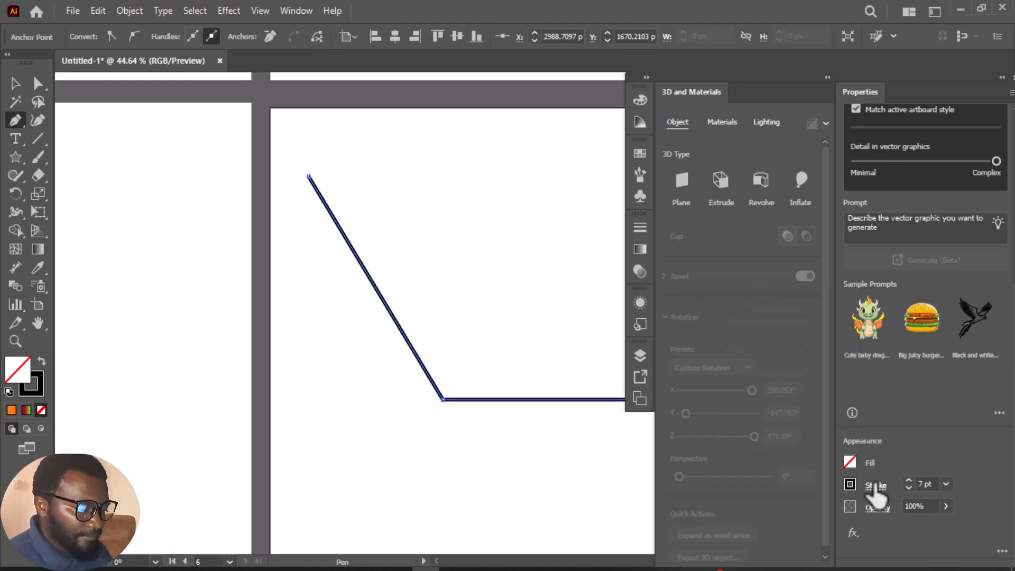
left_click(852, 488)
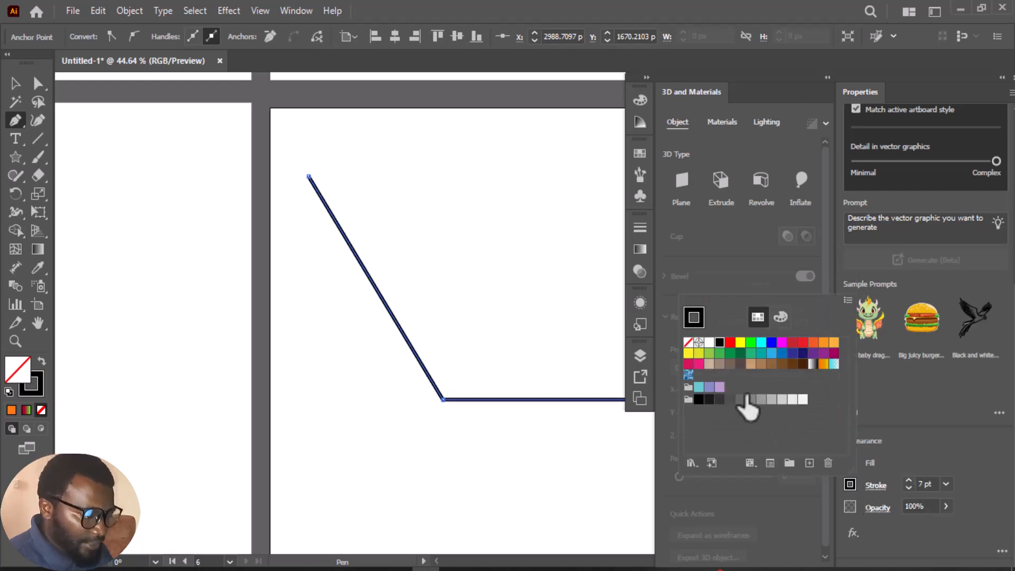
left_click(771, 344)
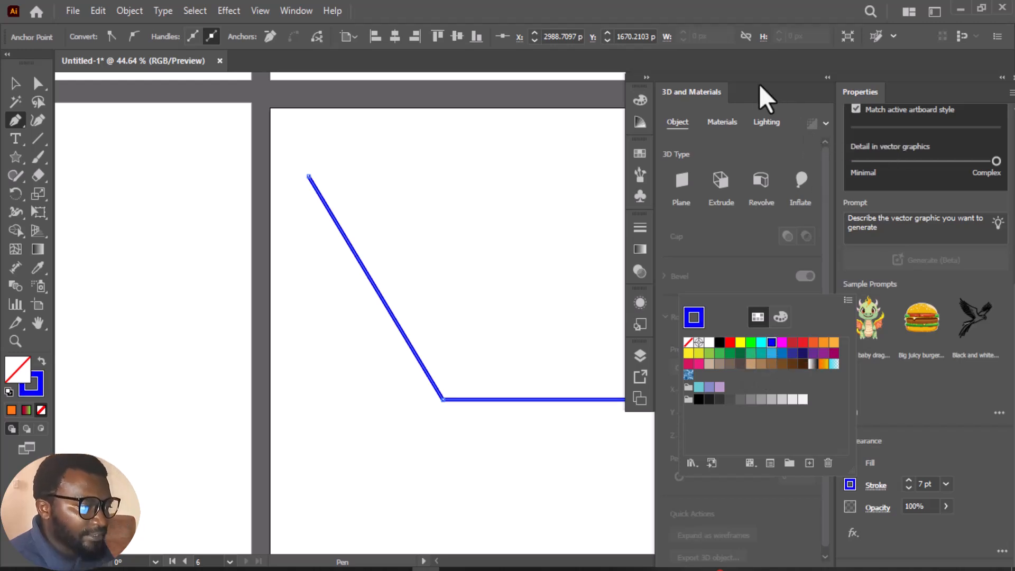
Apply the 3D Revolve type to the blue path and move the 3D settings clear of the cone
left_click(761, 183)
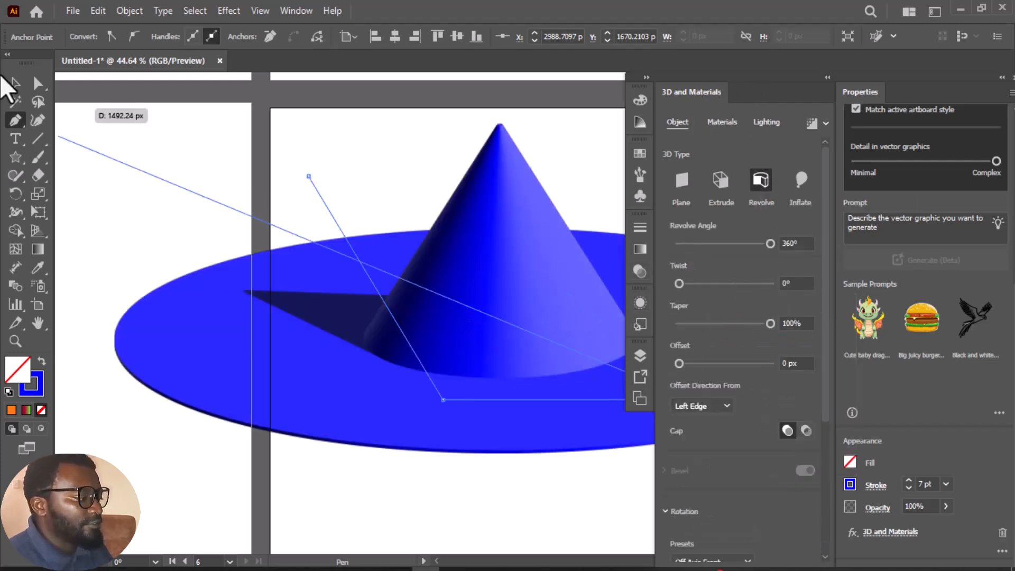
left_click(15, 84)
left_click_drag(737, 93, 867, 108)
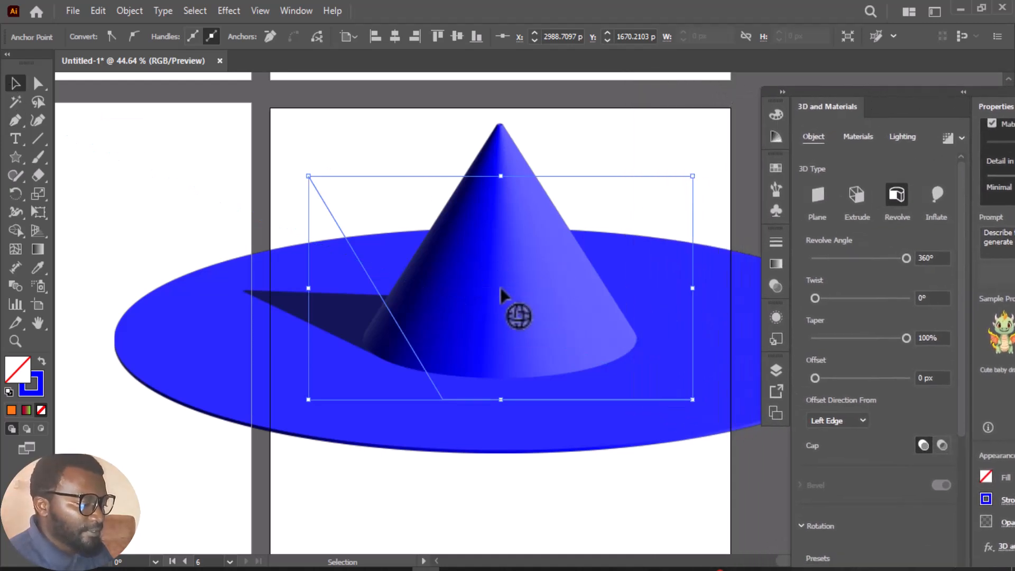
Rotate the revolved blue cone freely in 3D and move it lower on the artboard, with its brim tilted down to the right
left_click_drag(502, 295, 483, 242)
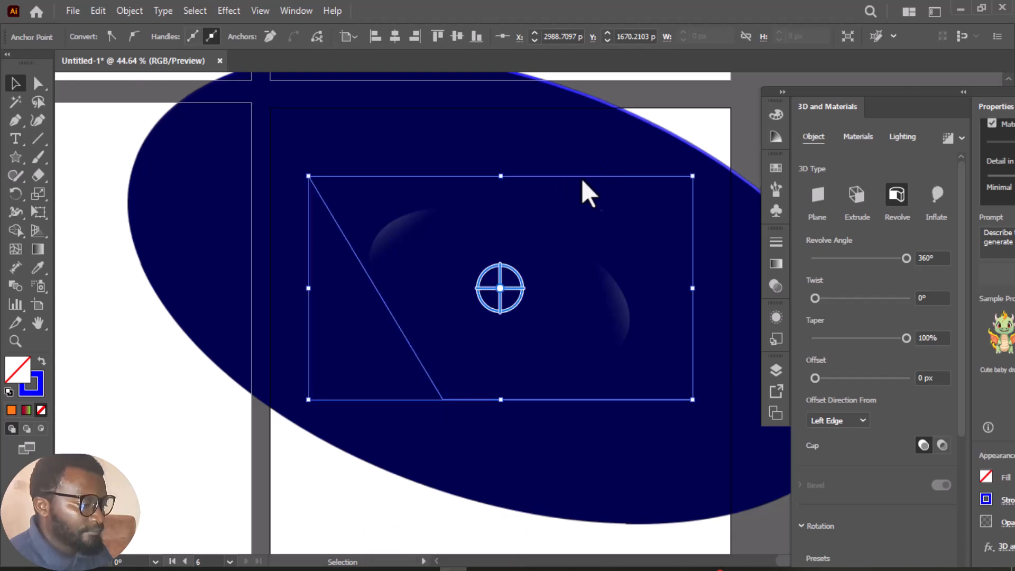
left_click_drag(553, 276, 420, 434)
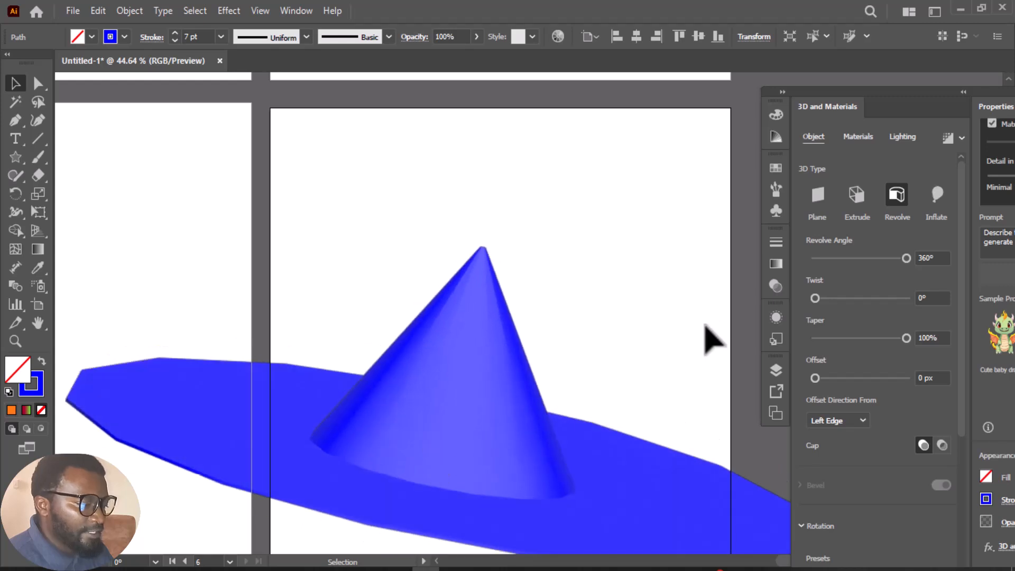
Apply the Calacatta Marble material to the cone and rotate it in 3D to show more of the brim from above
left_click(858, 138)
scroll(890, 300, "down", 1)
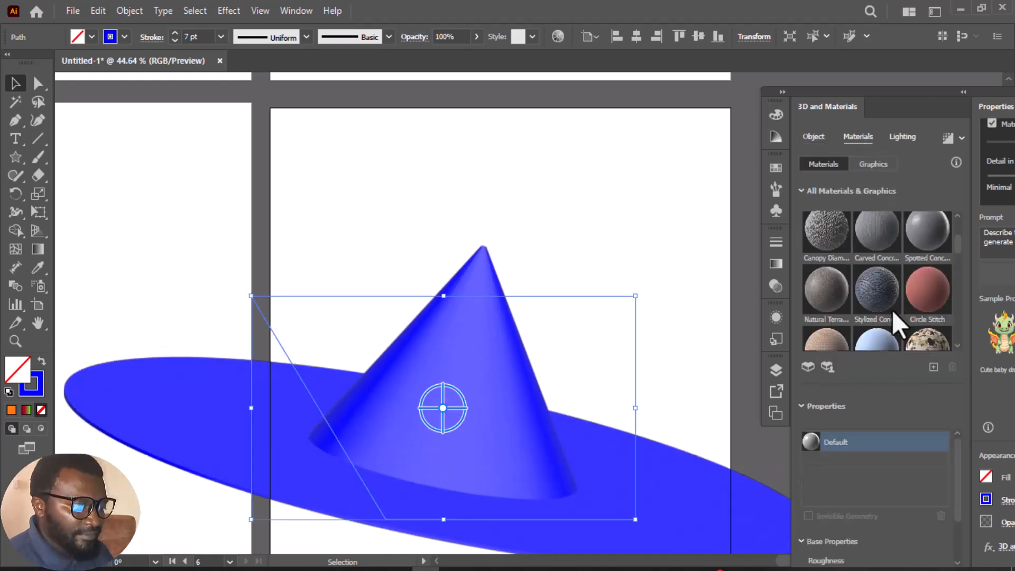
scroll(939, 318, "down", 1)
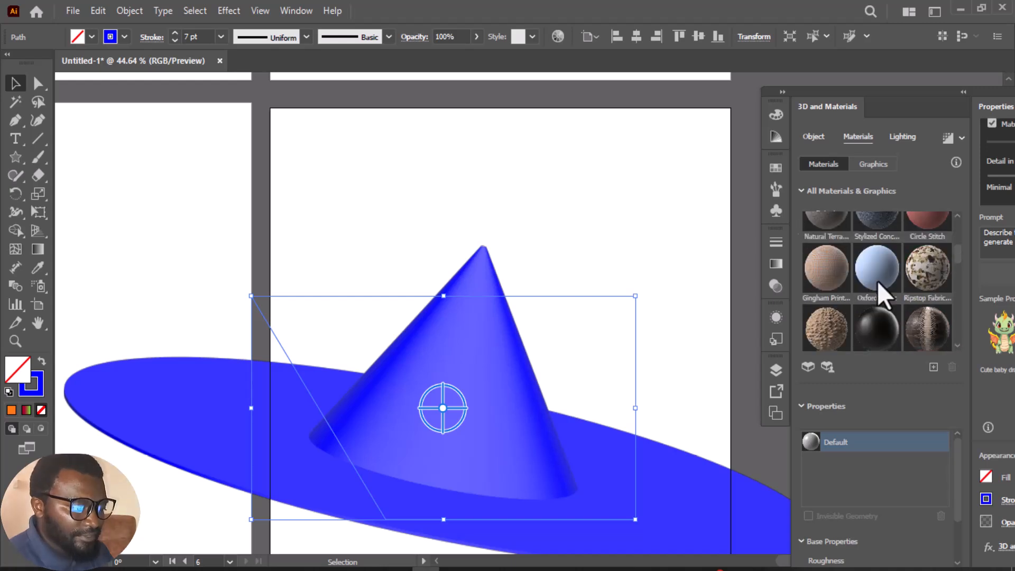
scroll(855, 292, "down", 3)
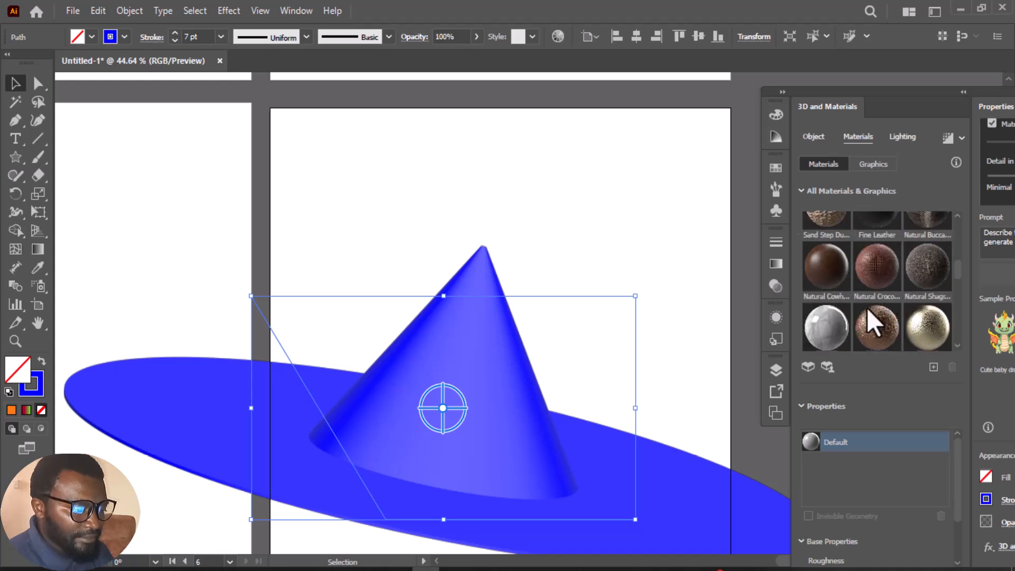
scroll(876, 319, "down", 1)
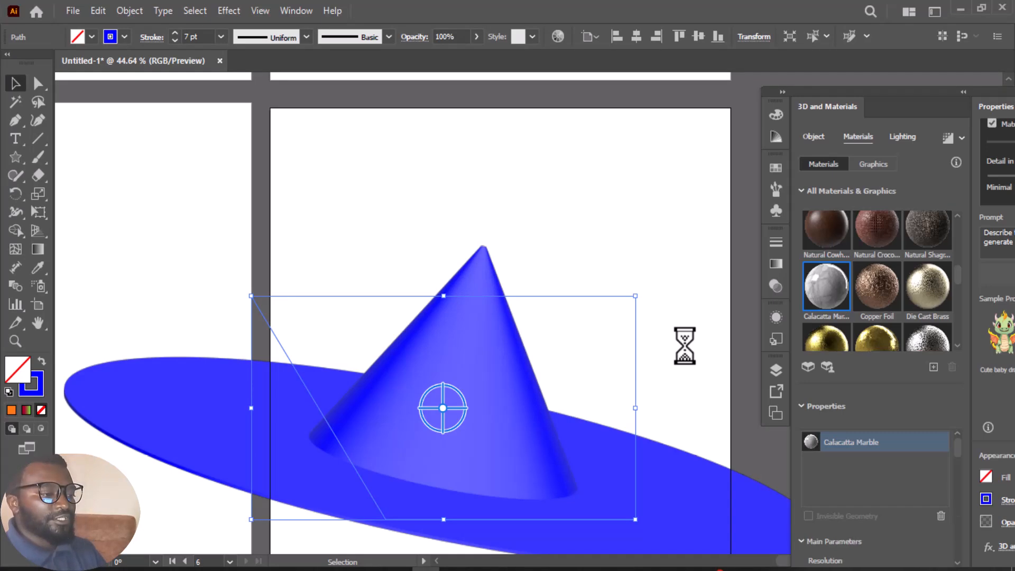
mouse_move(450, 427)
left_mouse_down()
mouse_move(406, 381)
mouse_move(388, 430)
mouse_move(423, 455)
left_mouse_up()
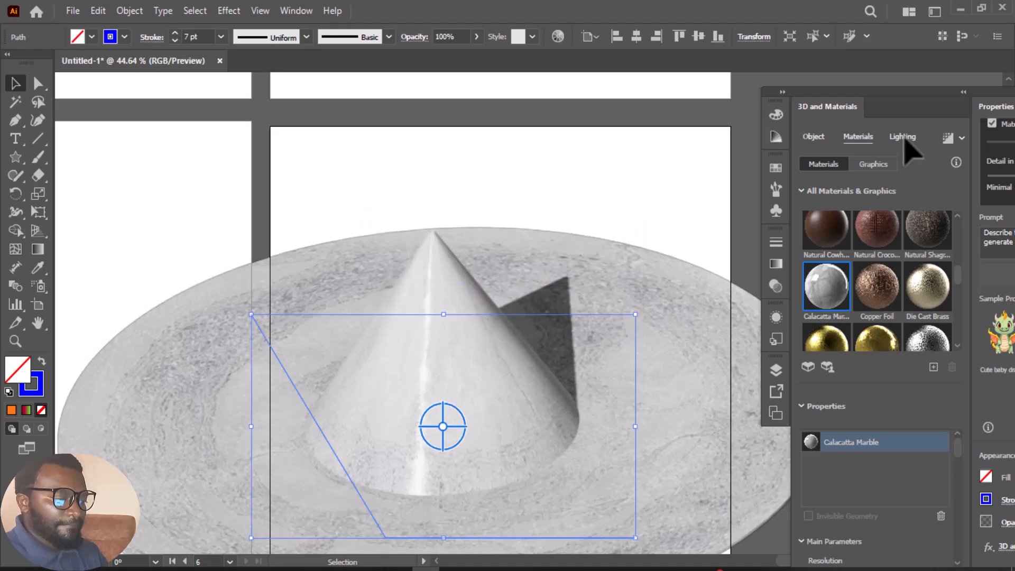
Try the Diffuse lighting preset, switch to Top Left, and shift the light on the sphere's left edge to a rotation of about -137°
left_click(904, 138)
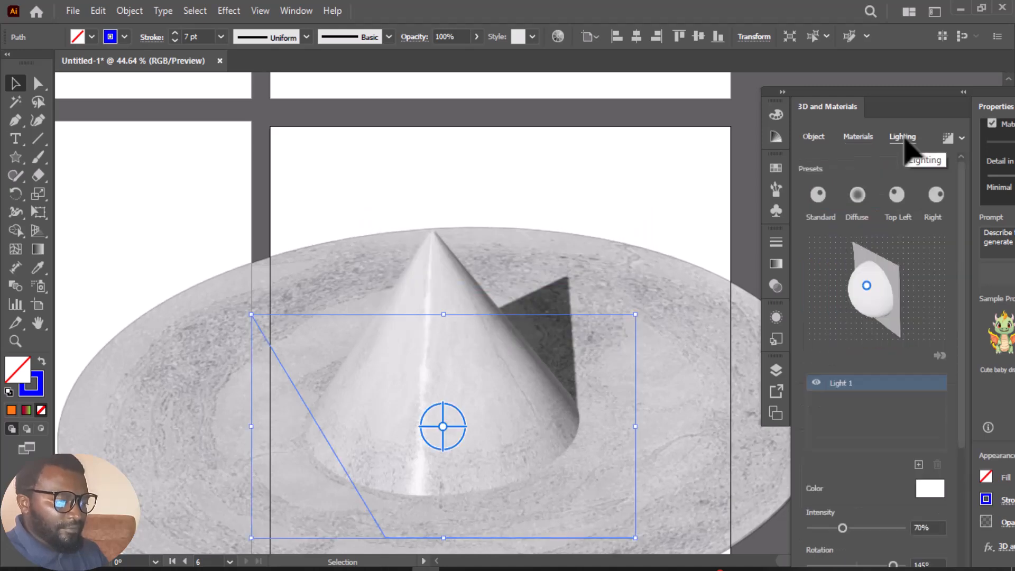
left_click(859, 195)
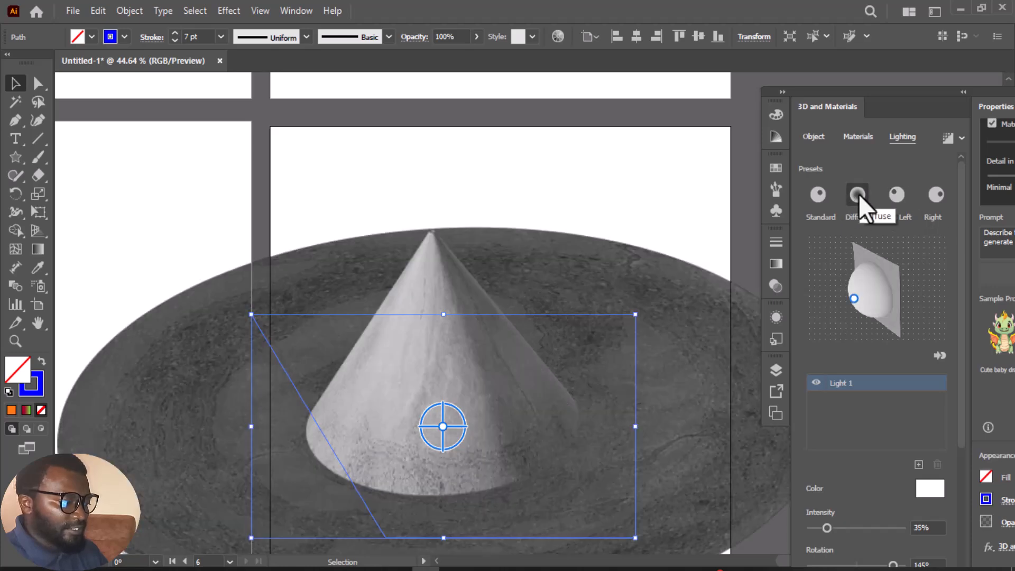
left_click(902, 197)
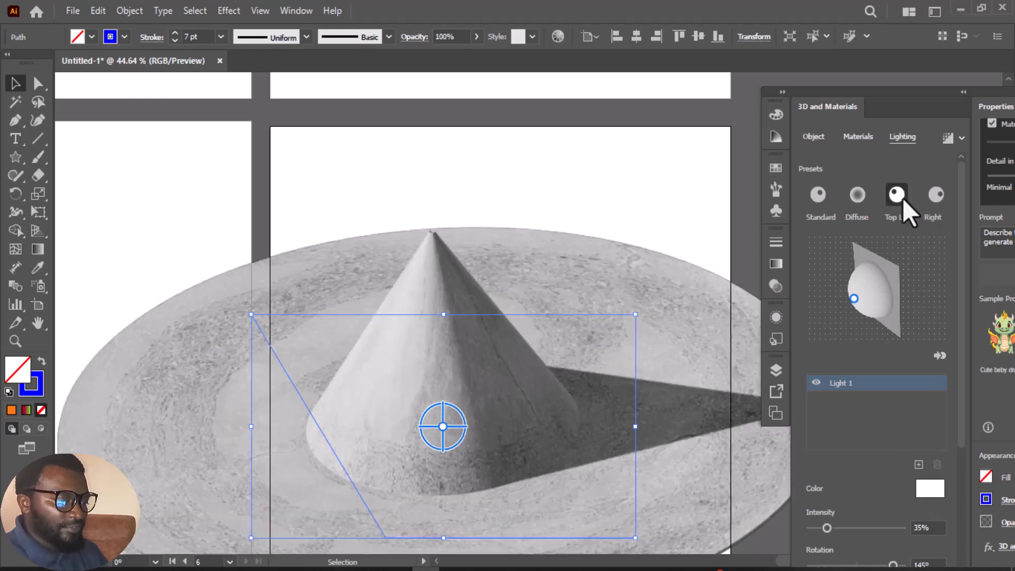
mouse_move(868, 289)
left_mouse_down()
mouse_move(869, 297)
mouse_move(857, 291)
mouse_move(864, 278)
mouse_move(875, 289)
mouse_move(864, 303)
mouse_move(849, 295)
left_mouse_up()
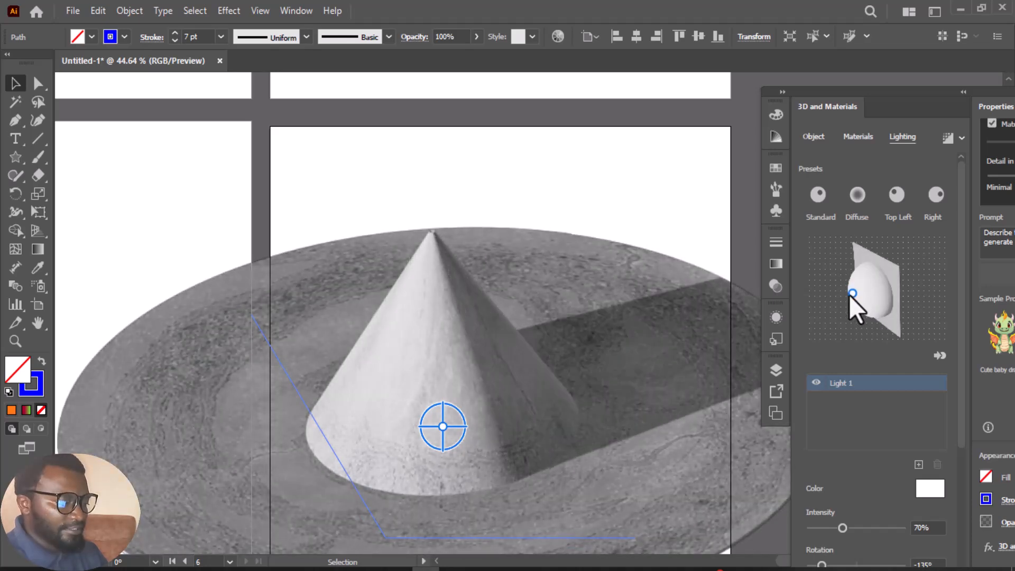
Set the color of the cone's Light 1 to the orange-red F23308
left_click(930, 490)
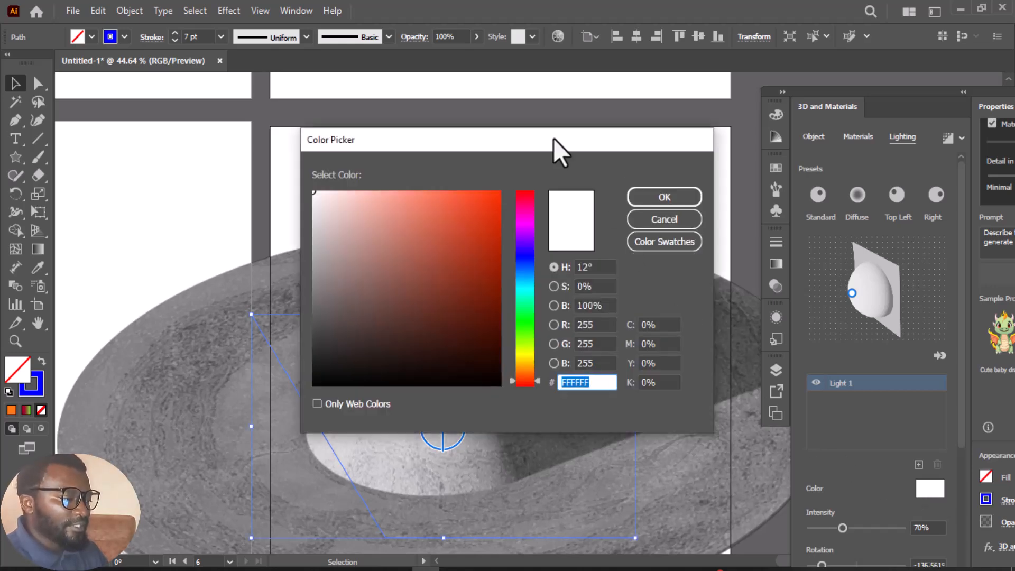
left_click_drag(553, 138, 870, 175)
left_click(812, 236)
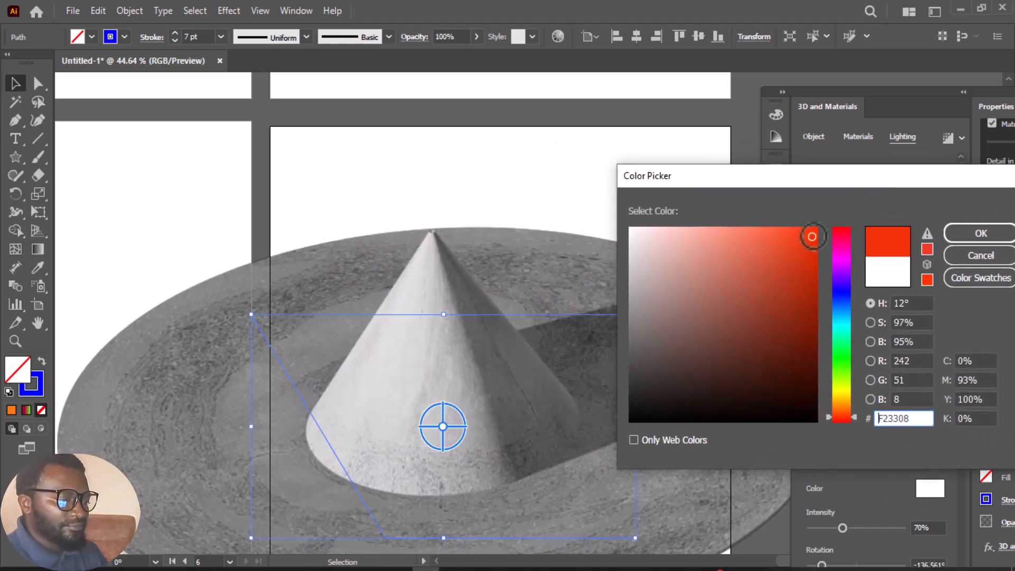
left_click(965, 240)
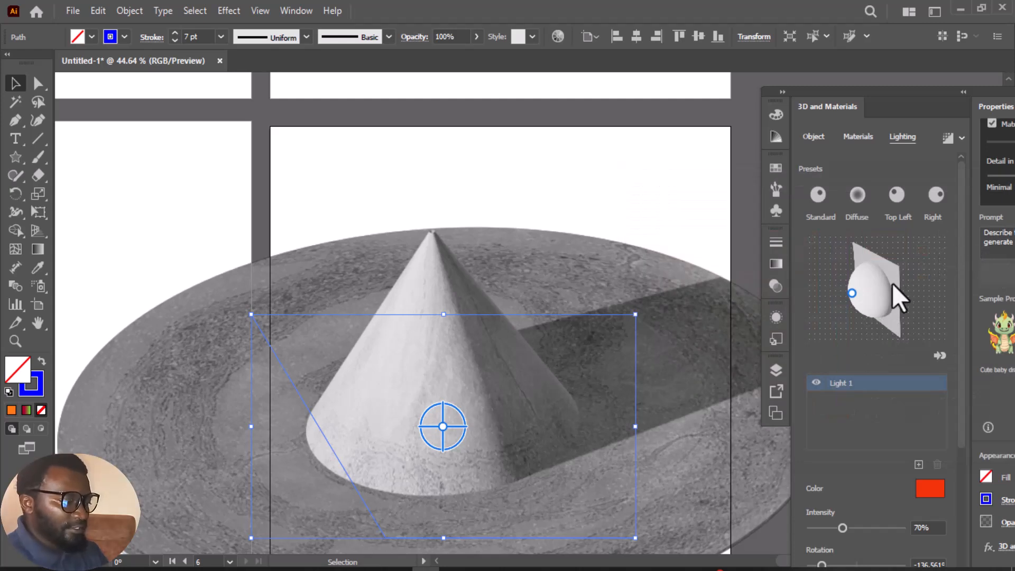